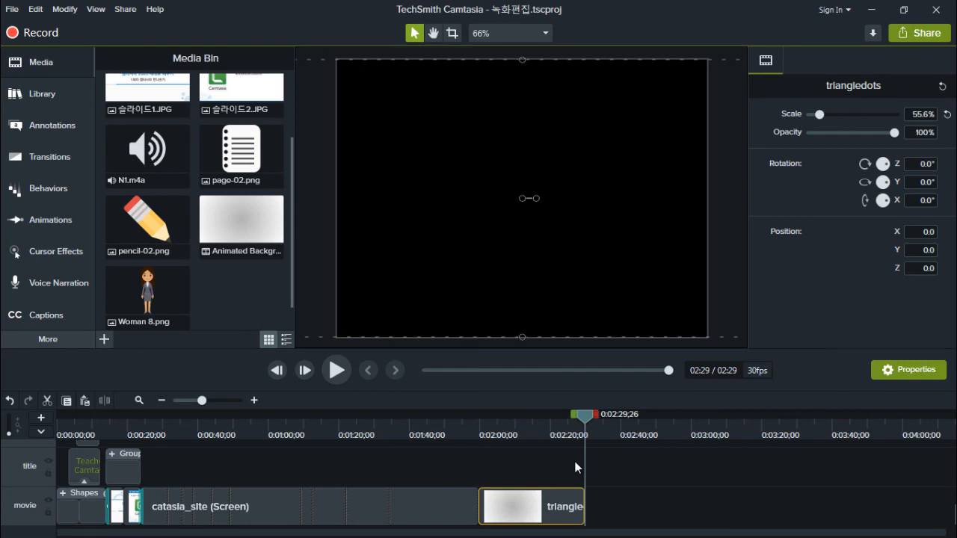
Paste a second triangledots background at the end of the movie track and align it flush against the first one
{"action": "left_click_drag", "start_coordinate": [584, 415], "coordinate": [585, 416]}
{"action": "key", "text": "ctrl+v"}
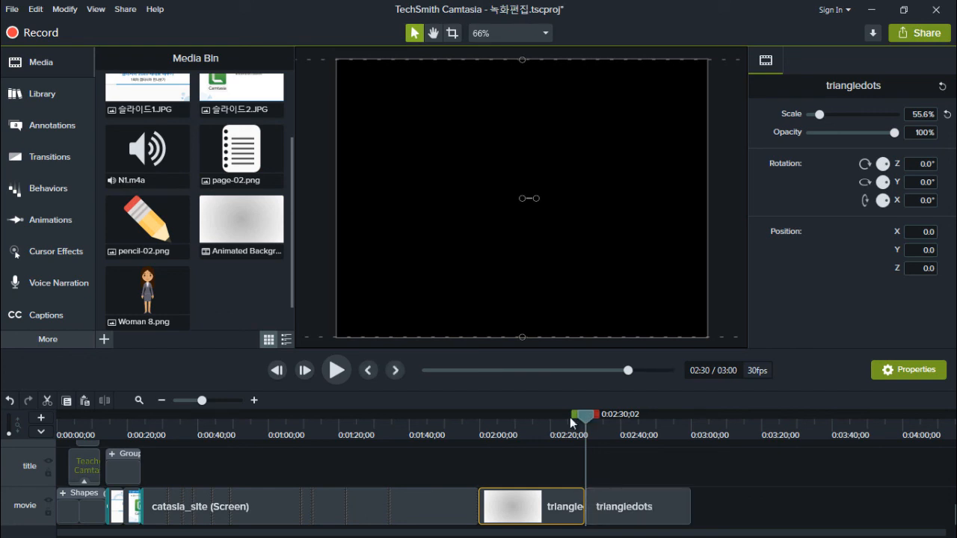
{"action": "left_click", "coordinate": [570, 417]}
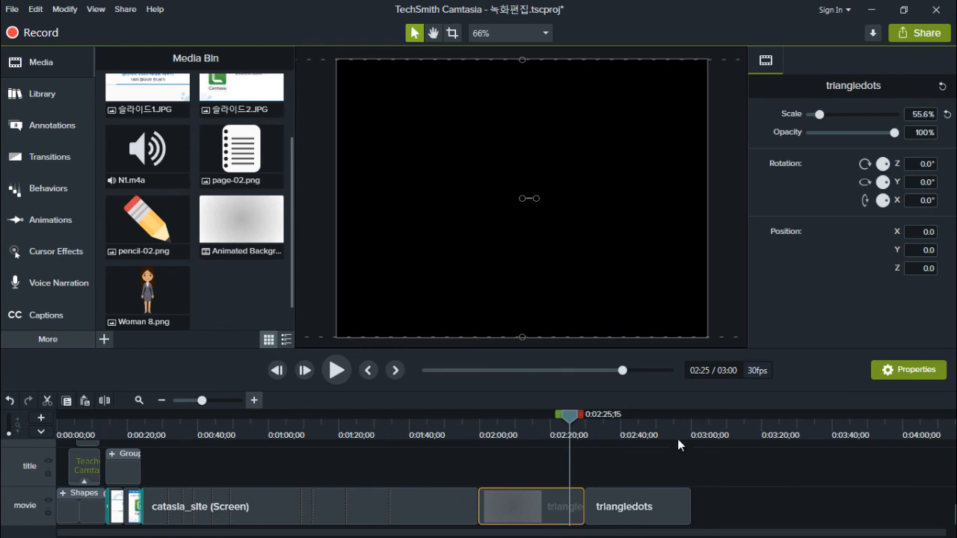
{"action": "scroll", "coordinate": [651, 436], "scroll_direction": "up", "scroll_amount": 3}
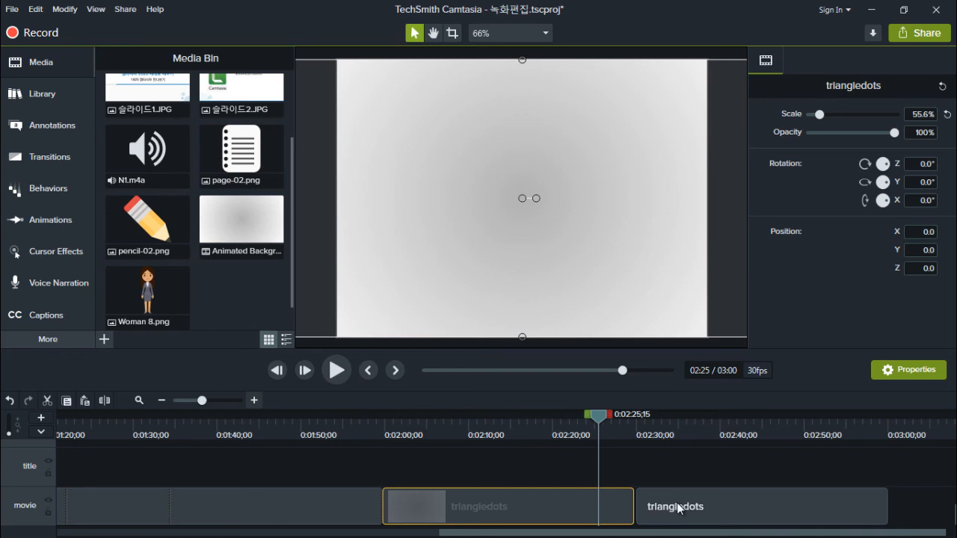
{"action": "scroll", "coordinate": [678, 506], "scroll_direction": "up", "scroll_amount": 2}
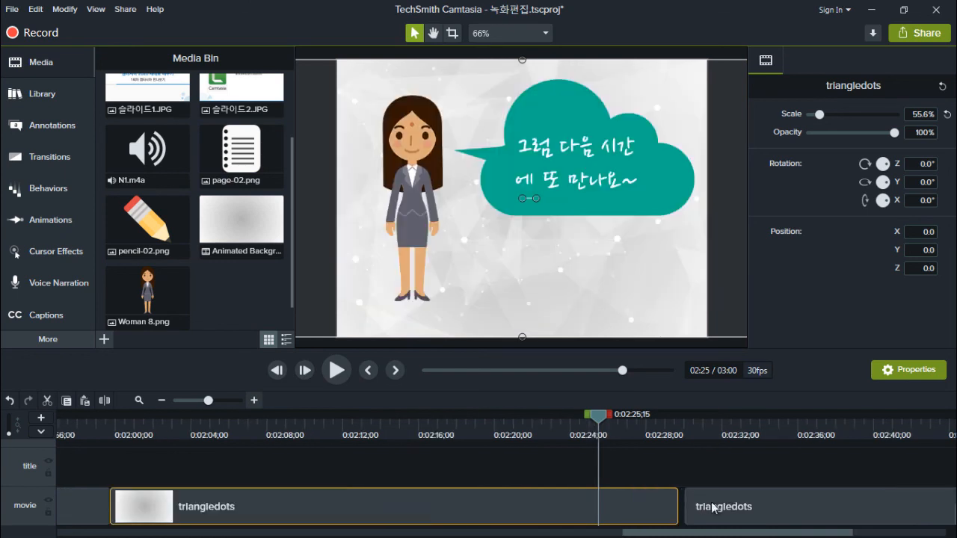
{"action": "scroll", "coordinate": [721, 508], "scroll_direction": "up", "scroll_amount": 2}
{"action": "left_click_drag", "start_coordinate": [833, 505], "coordinate": [789, 503]}
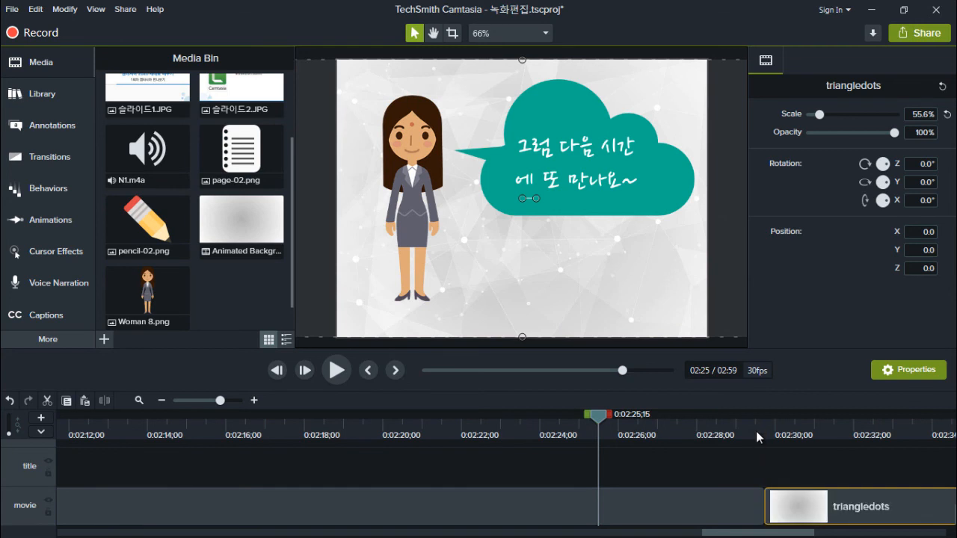
Play the timeline across the join between the two triangledots clips, starting from 0:02:29;16
{"action": "left_click", "coordinate": [756, 431]}
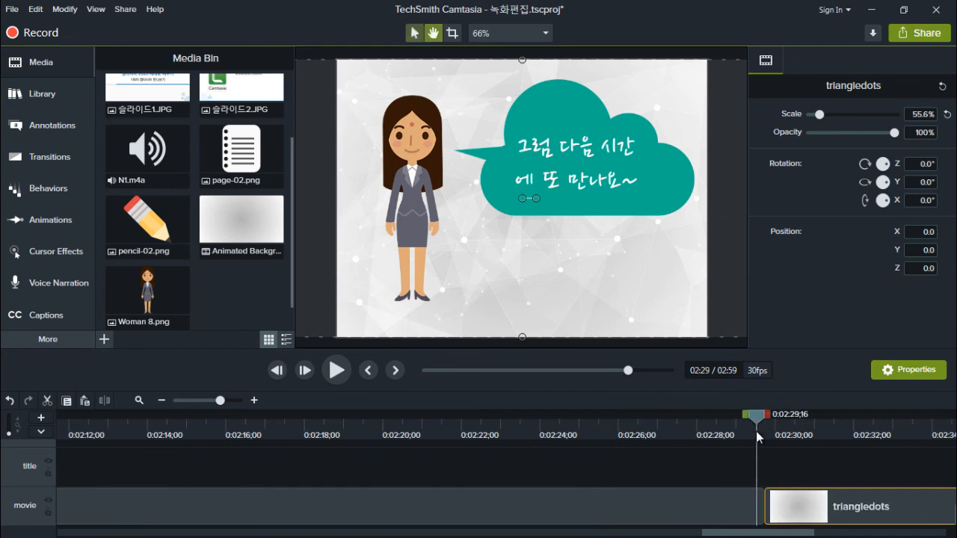
{"action": "key", "text": "space"}
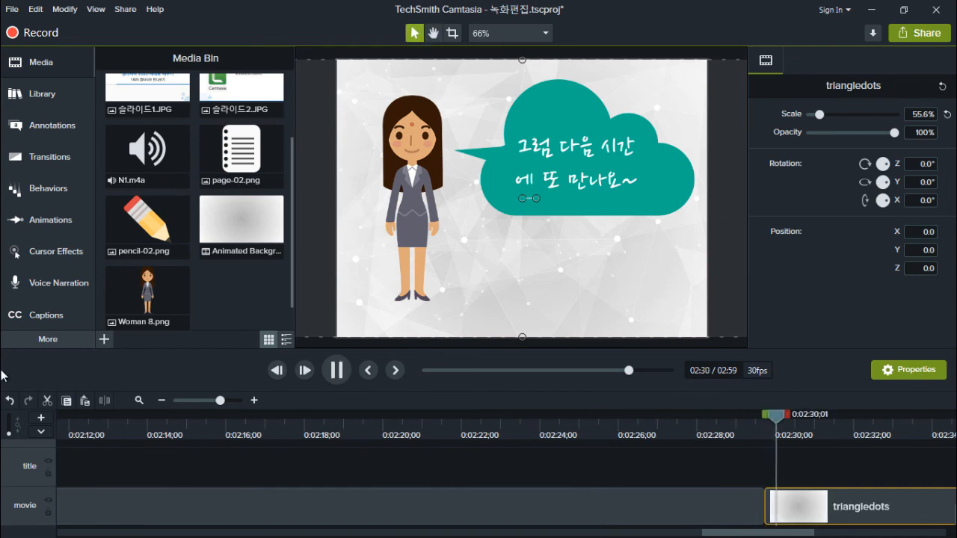
{"action": "left_click", "coordinate": [162, 401]}
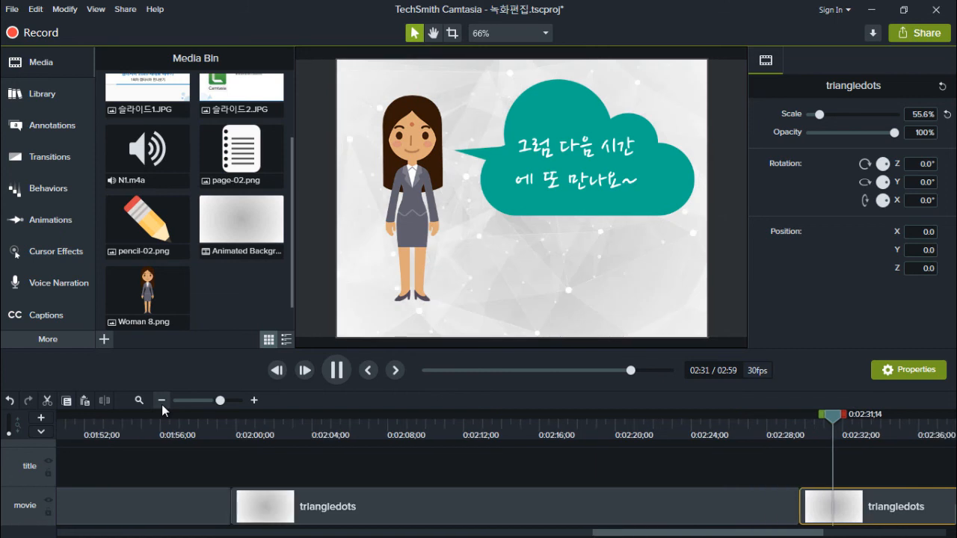
{"action": "left_click", "coordinate": [162, 401]}
{"action": "left_click", "coordinate": [162, 401]}
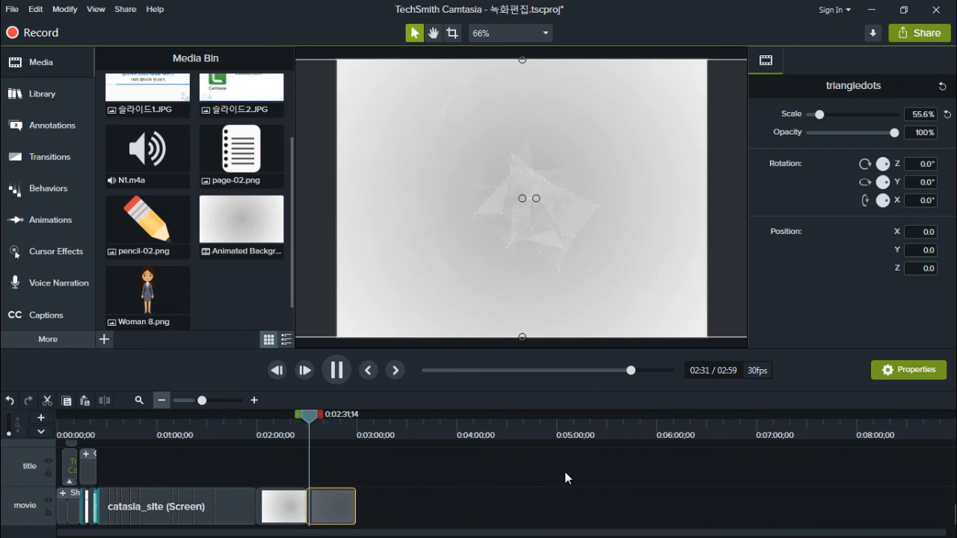
{"action": "key", "text": "space"}
Place the playhead at 0:02:29;29, where the second triangledots clip begins
{"action": "scroll", "coordinate": [423, 476], "scroll_direction": "up", "scroll_amount": 3}
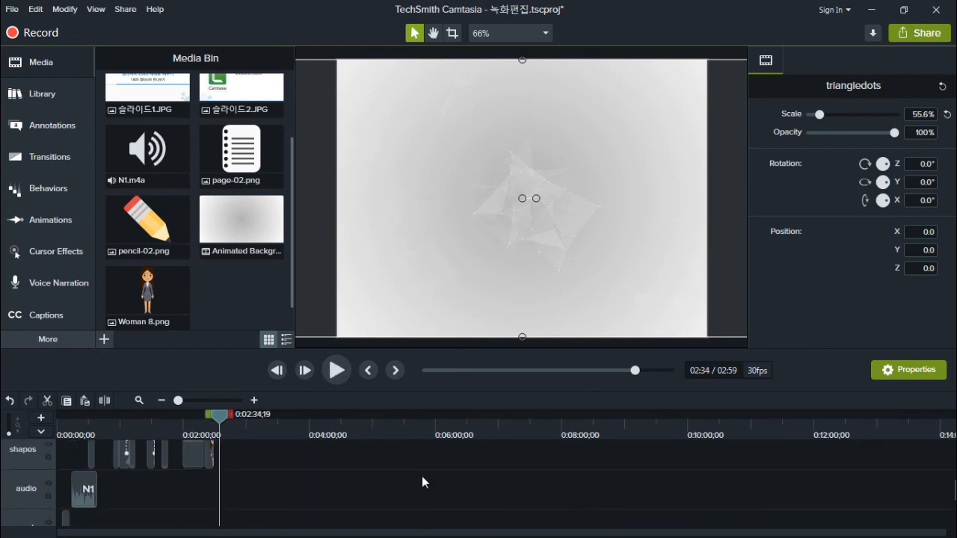
{"action": "scroll", "coordinate": [422, 476], "scroll_direction": "up", "scroll_amount": 2}
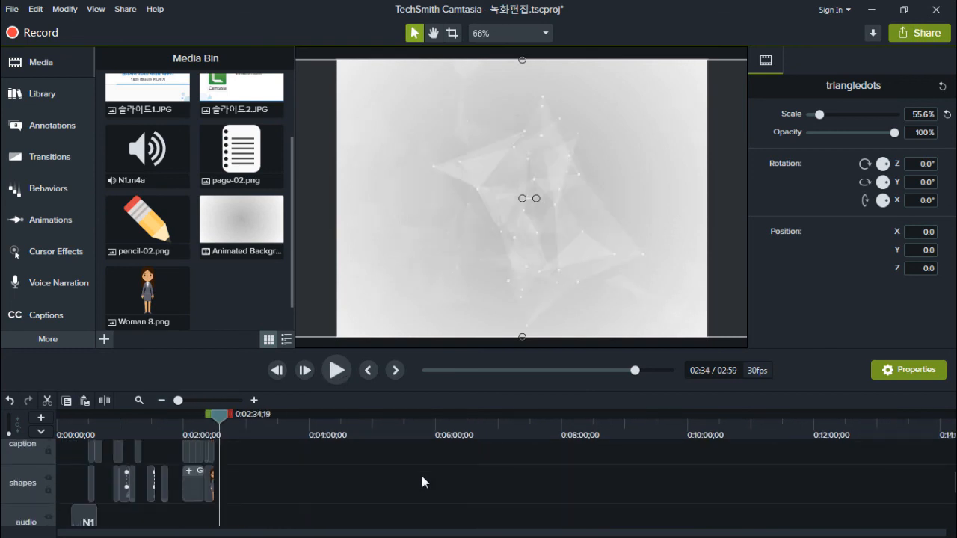
{"action": "scroll", "coordinate": [279, 475], "scroll_direction": "up", "scroll_amount": 3}
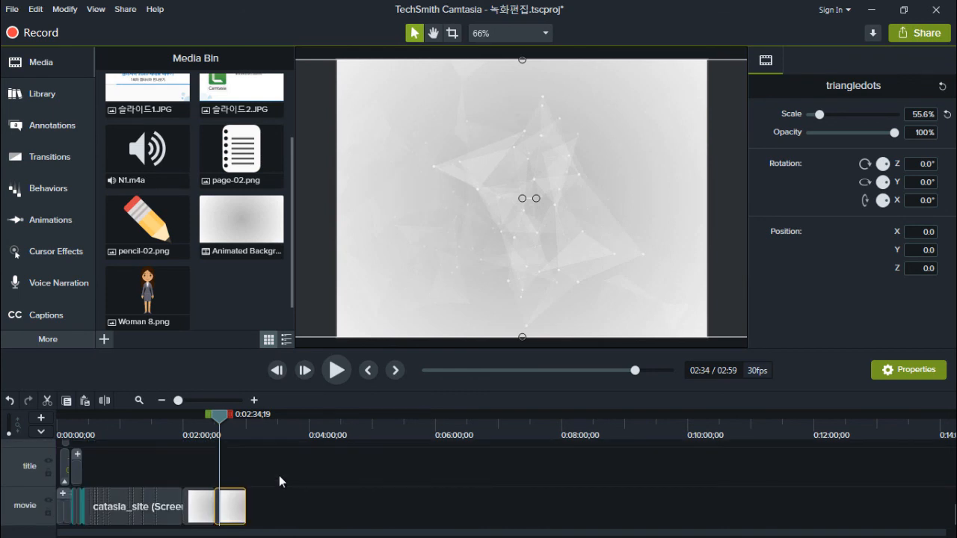
{"action": "left_click_drag", "start_coordinate": [222, 422], "coordinate": [214, 420]}
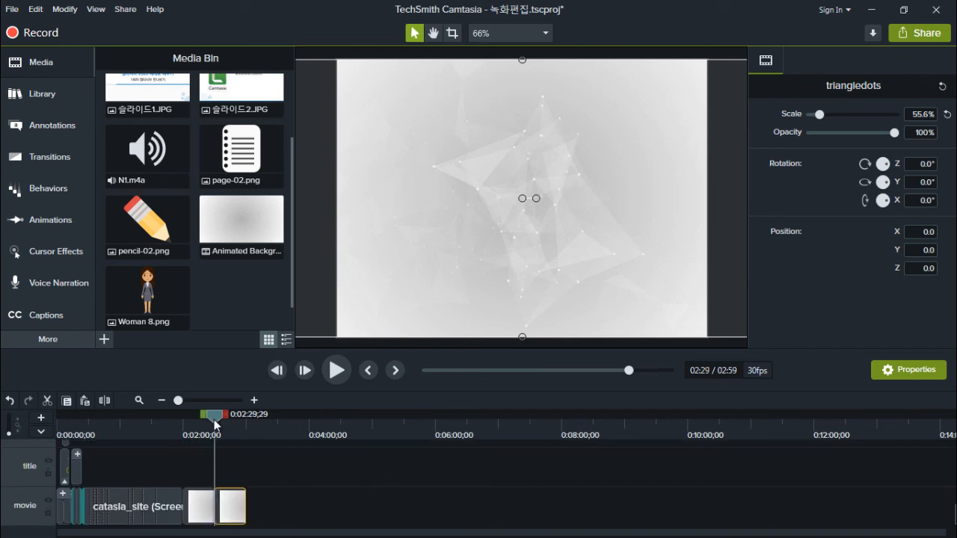
{"action": "scroll", "coordinate": [262, 471], "scroll_direction": "down", "scroll_amount": 3}
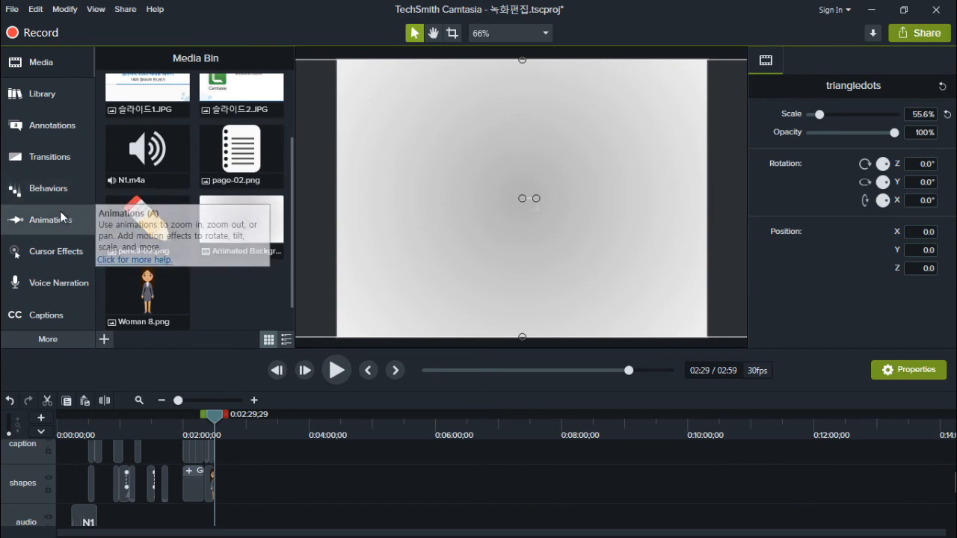
Add the basicthird-01 lower third from the Camtasia 2019 library to the title track above the start of the second triangledots clip
{"action": "left_click", "coordinate": [46, 103]}
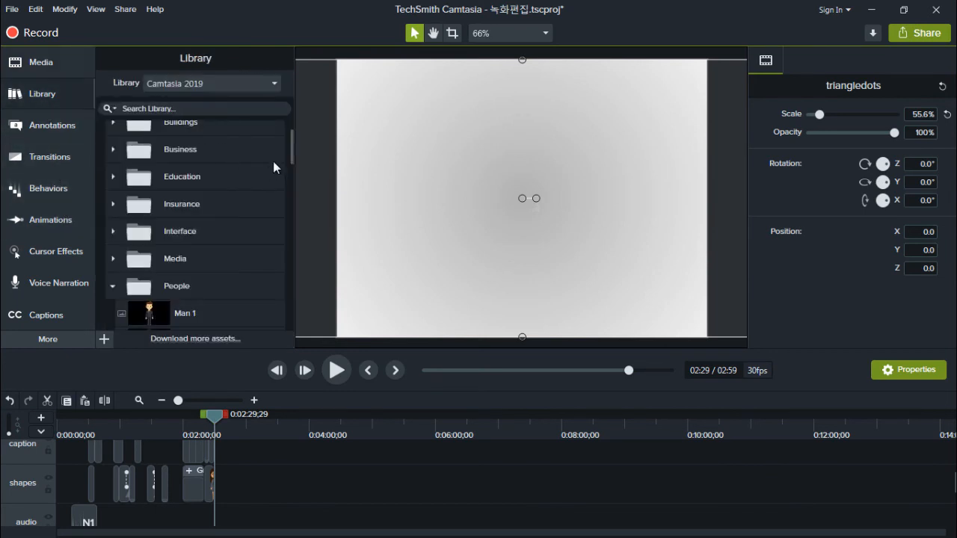
{"action": "scroll", "coordinate": [298, 121], "scroll_direction": "up", "scroll_amount": 1}
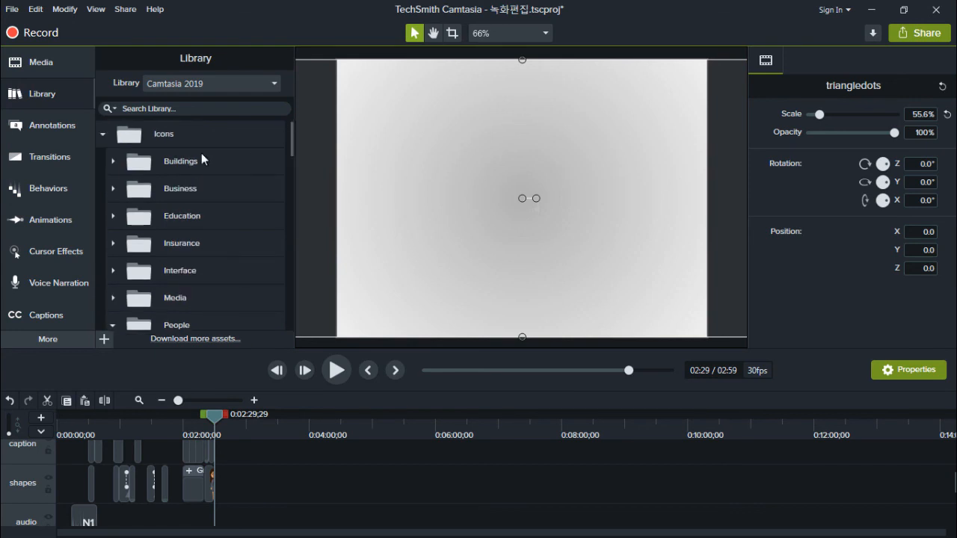
{"action": "left_click", "coordinate": [104, 136]}
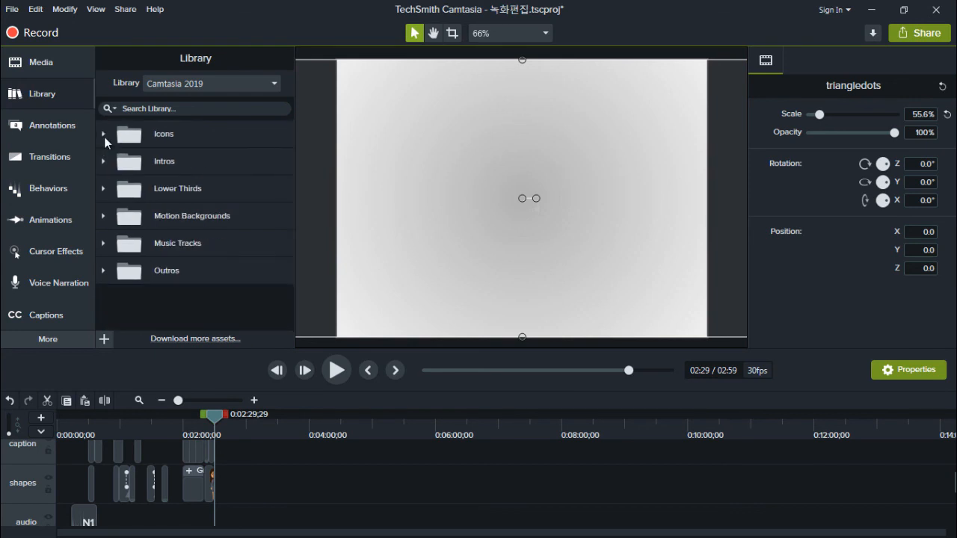
{"action": "left_click", "coordinate": [109, 189]}
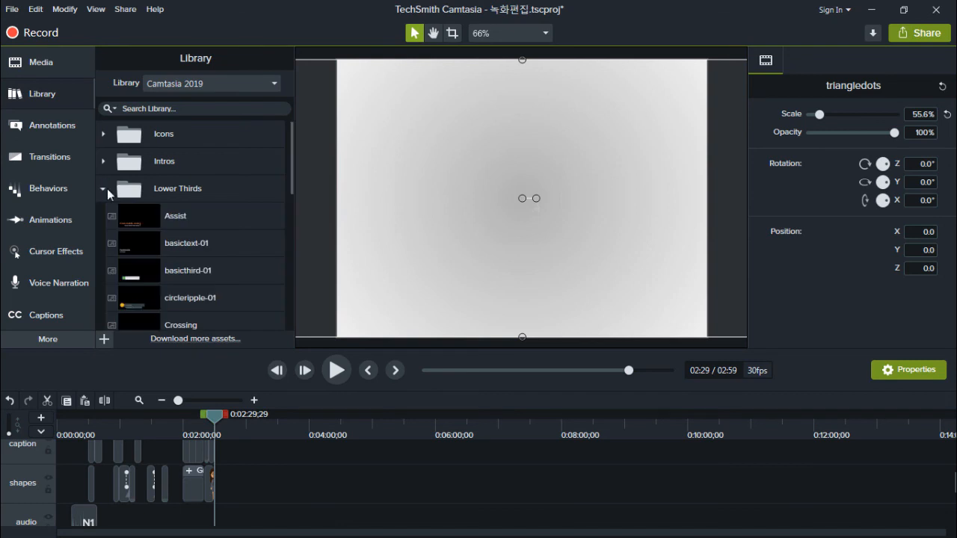
{"action": "left_click", "coordinate": [107, 188]}
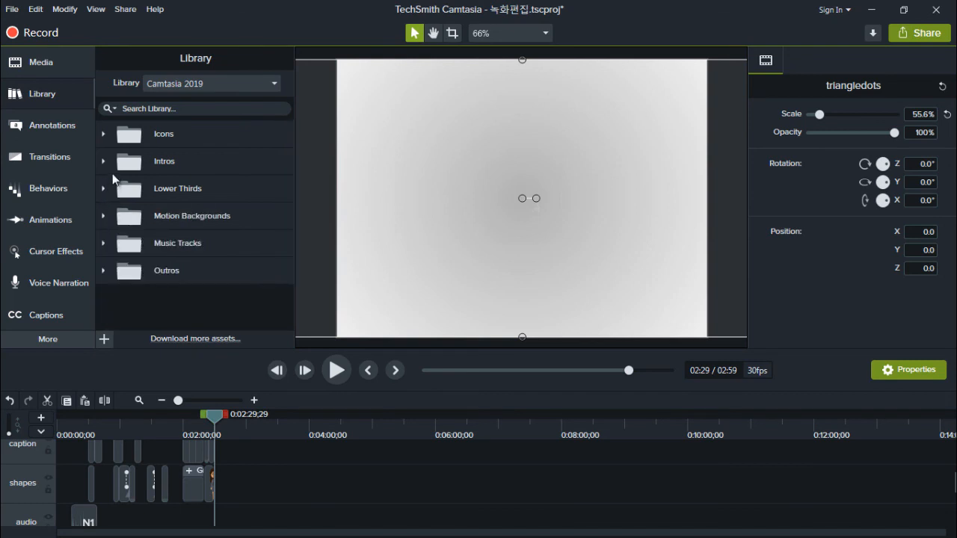
{"action": "left_click", "coordinate": [105, 189]}
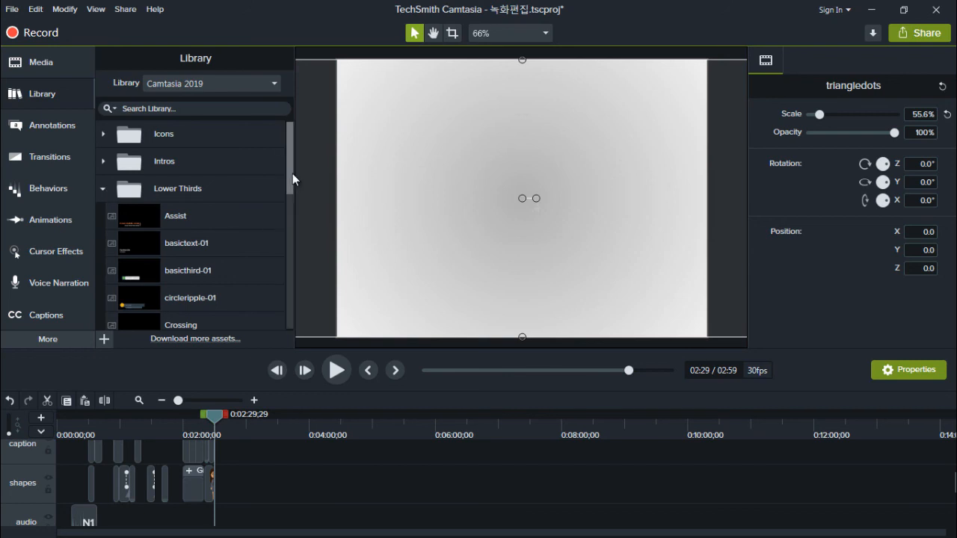
{"action": "left_click_drag", "start_coordinate": [292, 173], "coordinate": [287, 201]}
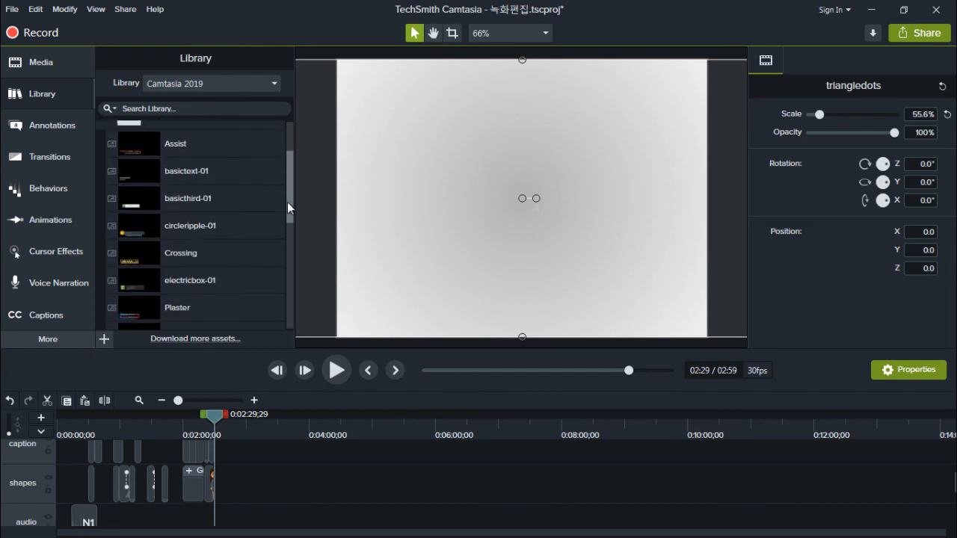
{"action": "left_click", "coordinate": [180, 202]}
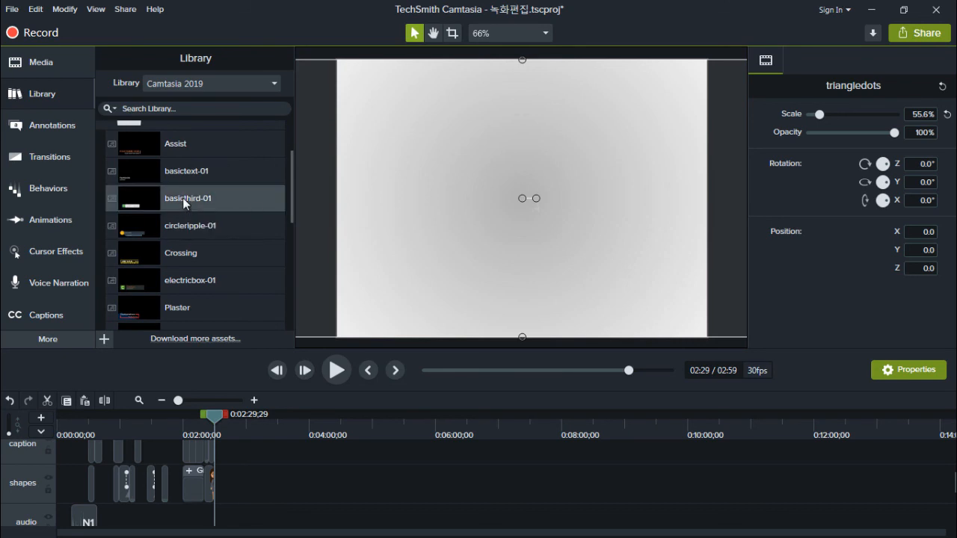
{"action": "right_click", "coordinate": [183, 198]}
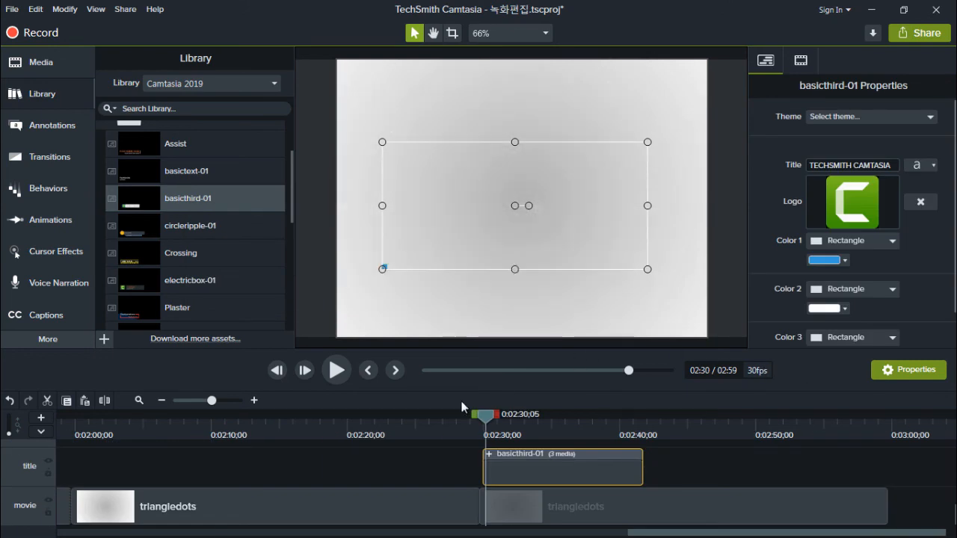
Preview the basicthird-01 lower third up to 0:02:37;20 and expand its group on the timeline to show the text layer
{"action": "left_click", "coordinate": [338, 370]}
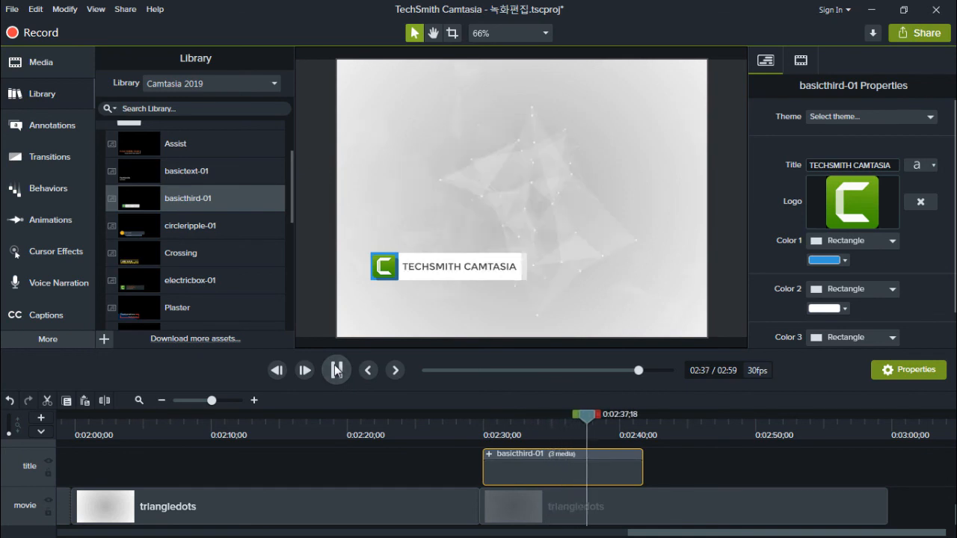
{"action": "left_click", "coordinate": [335, 371]}
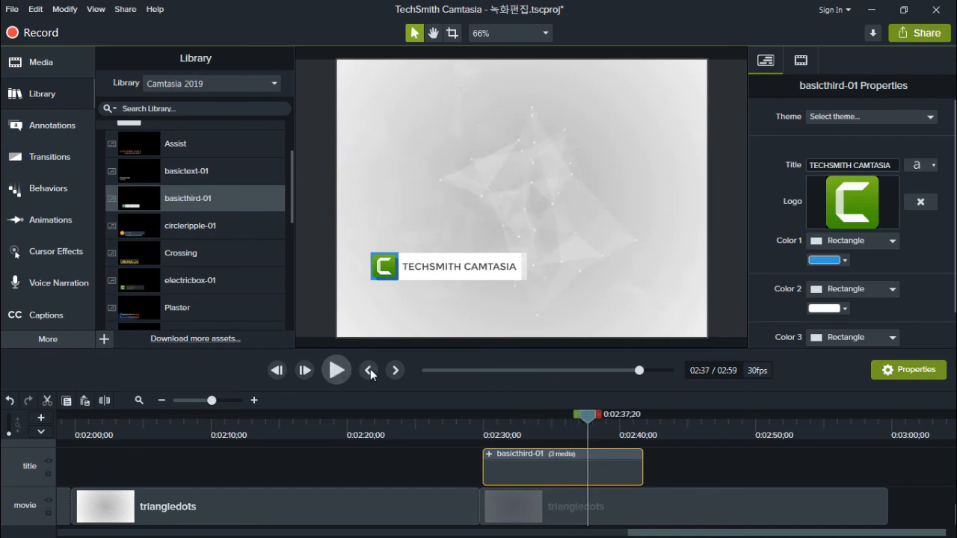
{"action": "left_click", "coordinate": [481, 456]}
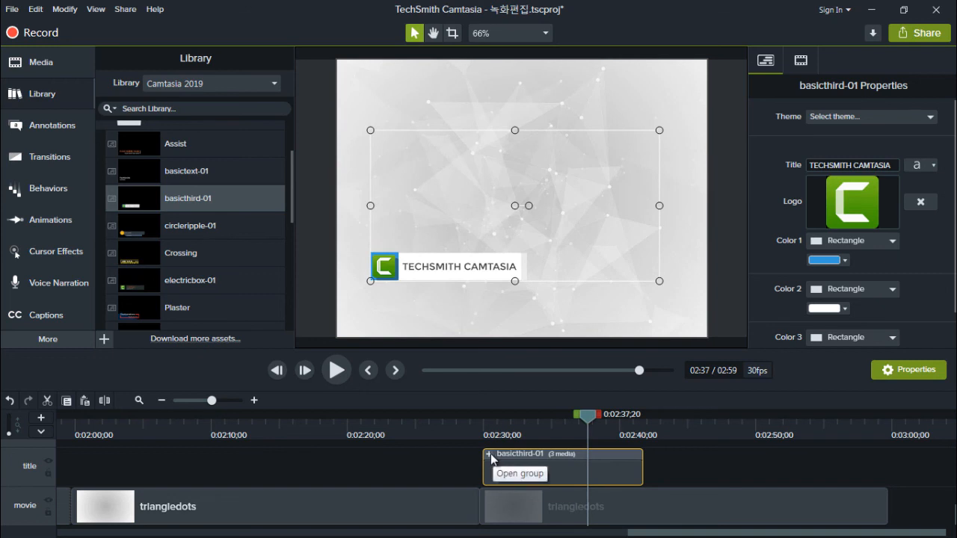
{"action": "left_click", "coordinate": [491, 454]}
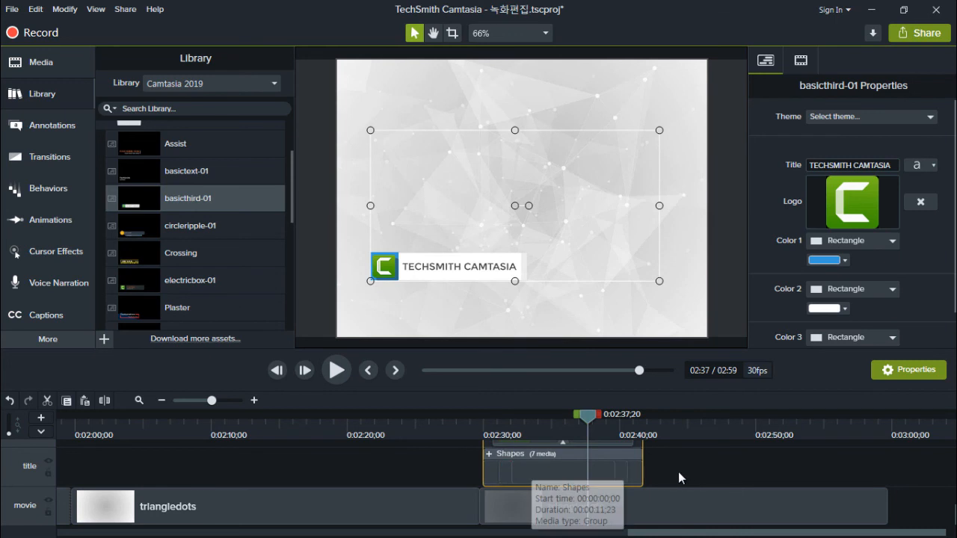
{"action": "scroll", "coordinate": [622, 472], "scroll_direction": "up", "scroll_amount": 1}
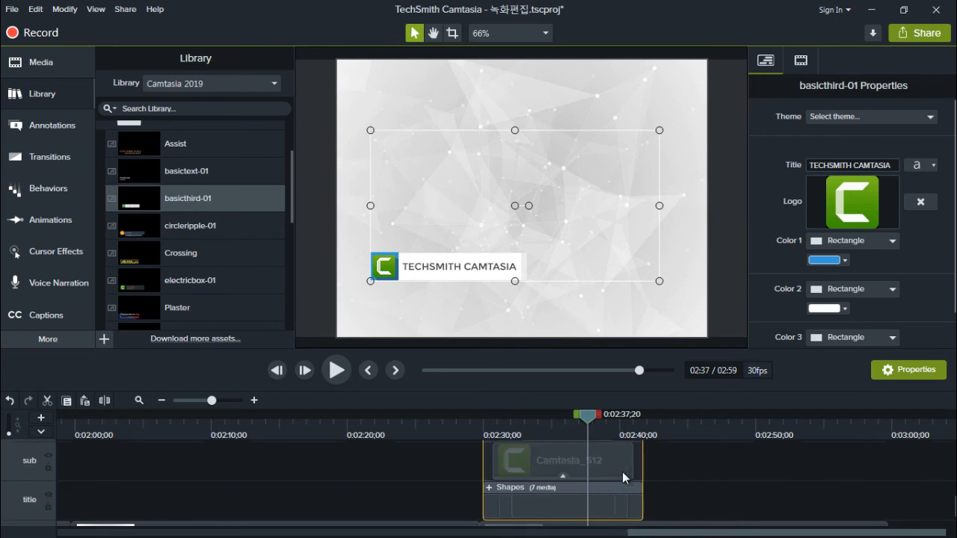
{"action": "scroll", "coordinate": [622, 472], "scroll_direction": "up", "scroll_amount": 2}
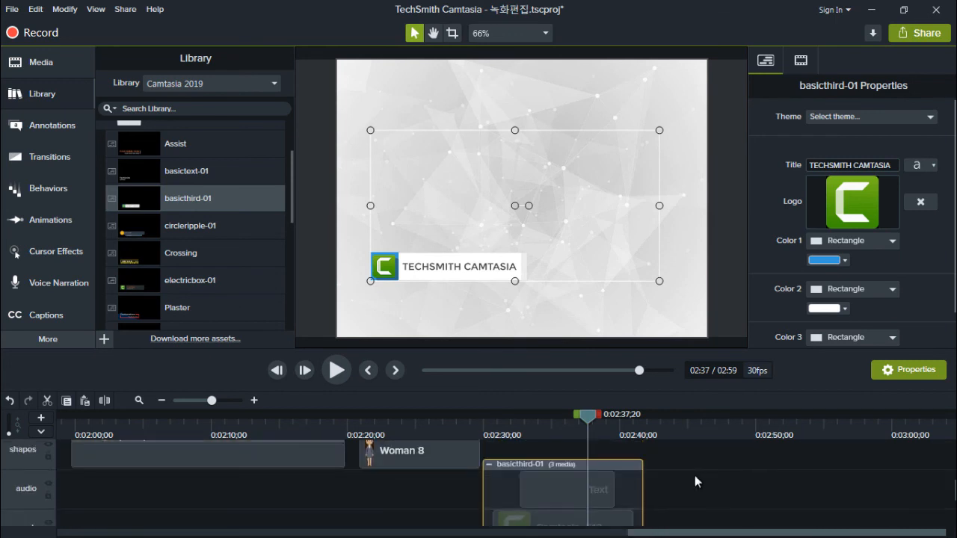
{"action": "scroll", "coordinate": [585, 490], "scroll_direction": "up", "scroll_amount": 1}
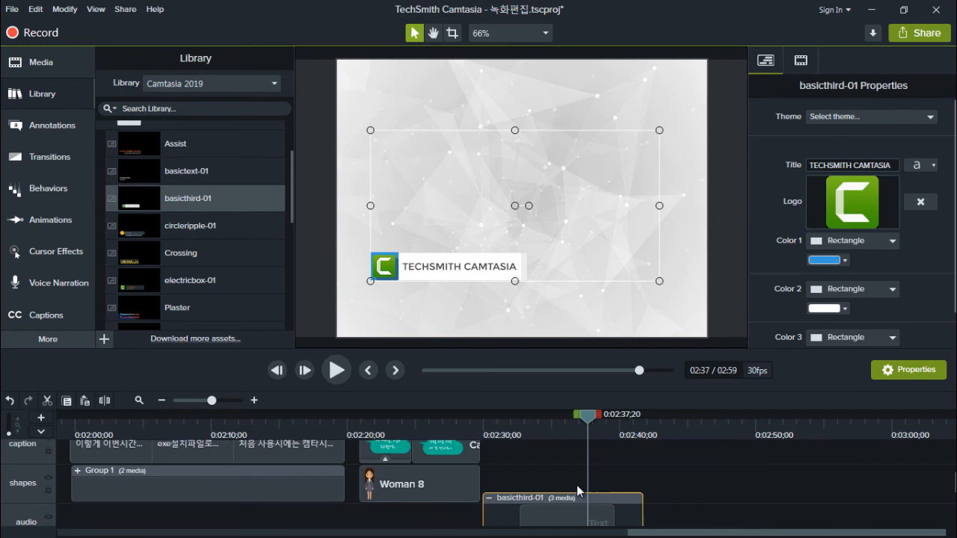
{"action": "scroll", "coordinate": [484, 266], "scroll_direction": "down", "scroll_amount": 1}
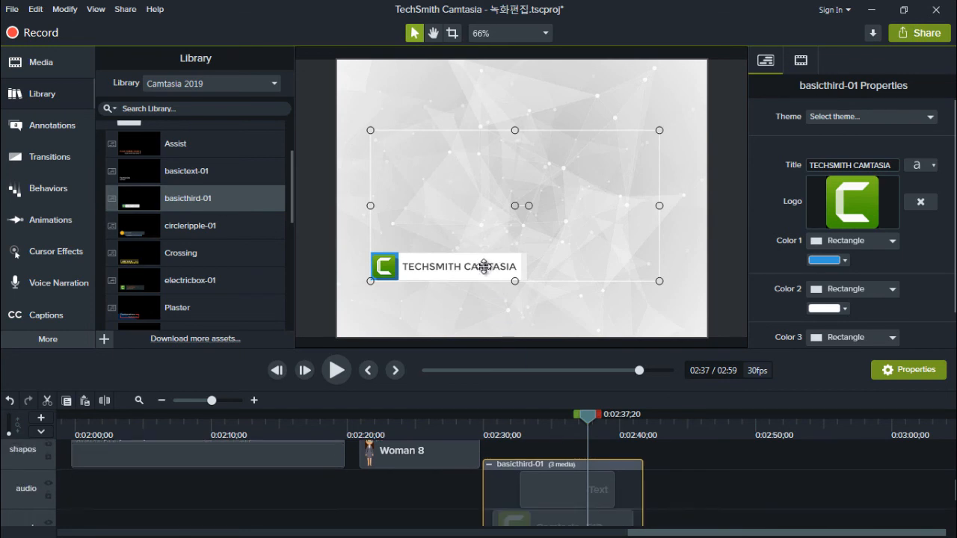
Replace the TECHSMITH CAMTASIA text in the lower third with CAMTASIA QUIZ, keeping the Montserrat font
{"action": "left_click", "coordinate": [481, 267]}
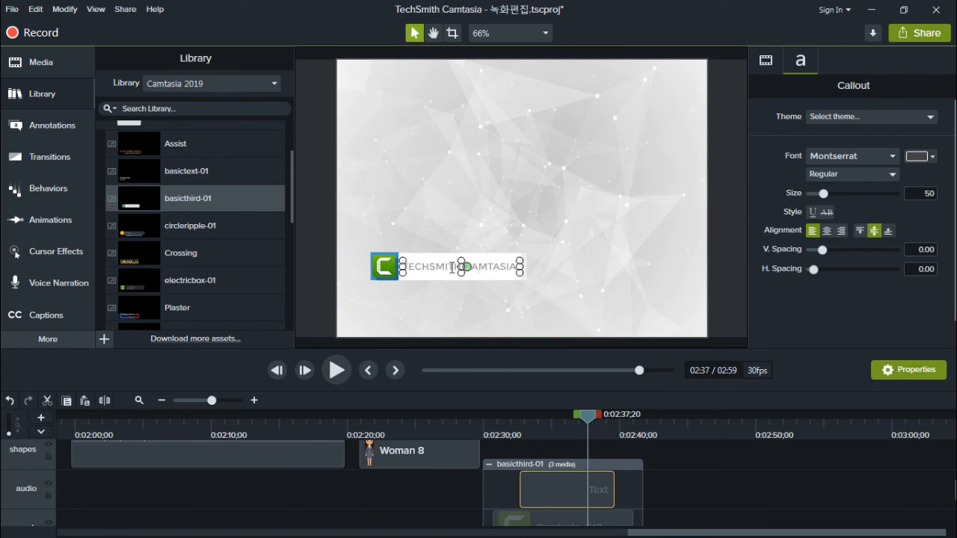
{"action": "left_click", "coordinate": [421, 268]}
{"action": "left_click_drag", "start_coordinate": [457, 267], "coordinate": [389, 264]}
{"action": "key", "text": "BackSpace"}
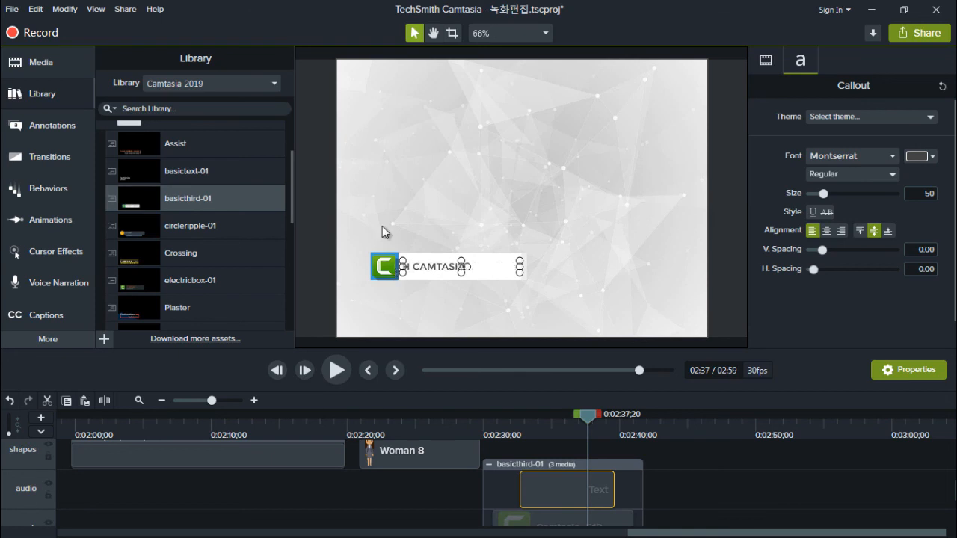
{"action": "key", "text": "Delete"}
{"action": "key", "text": "Delete"}
{"action": "double_click", "coordinate": [456, 267]}
{"action": "key", "text": "Delete"}
{"action": "key", "text": "Hangul"}
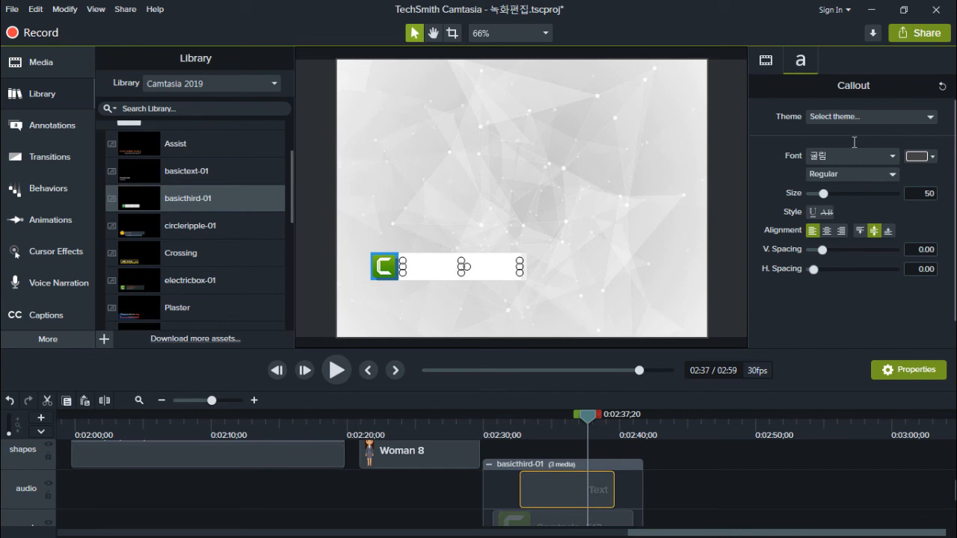
{"action": "key", "text": "ctrl+z"}
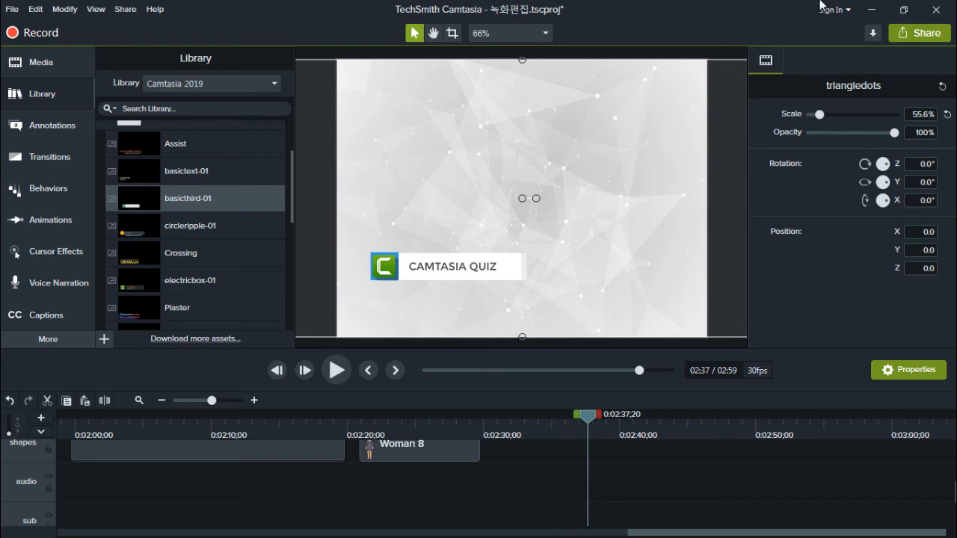
Move the CAMTASIA QUIZ lower third up to the upper-left corner of the video frame
{"action": "left_click", "coordinate": [456, 271]}
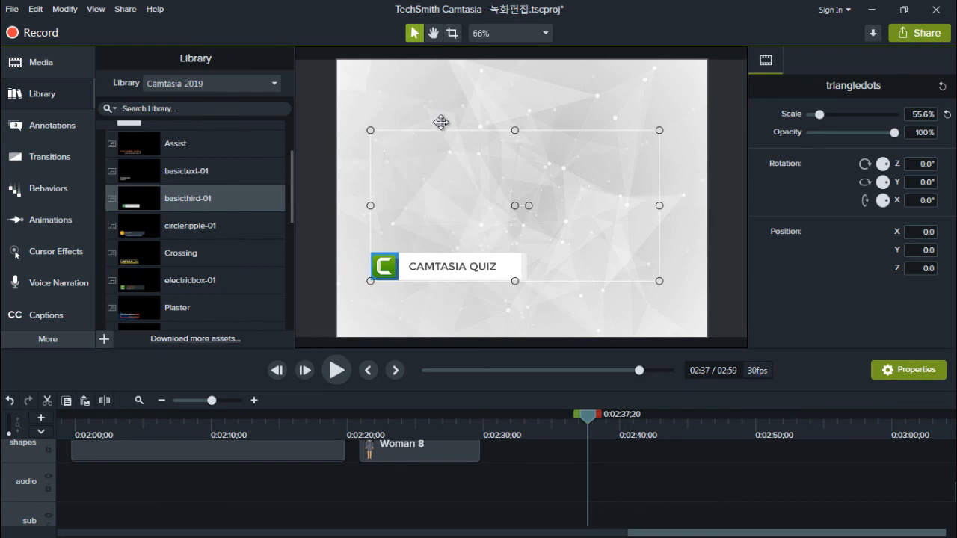
{"action": "left_click_drag", "start_coordinate": [446, 271], "coordinate": [437, 97]}
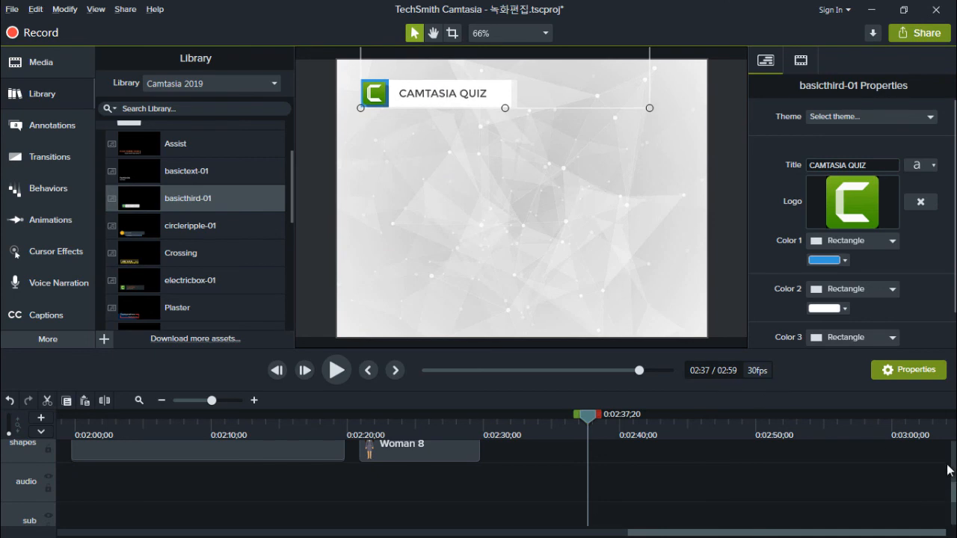
Try to extend the end of the Text layer inside the basicthird-01 group
{"action": "scroll", "coordinate": [953, 493], "scroll_direction": "up", "scroll_amount": 3}
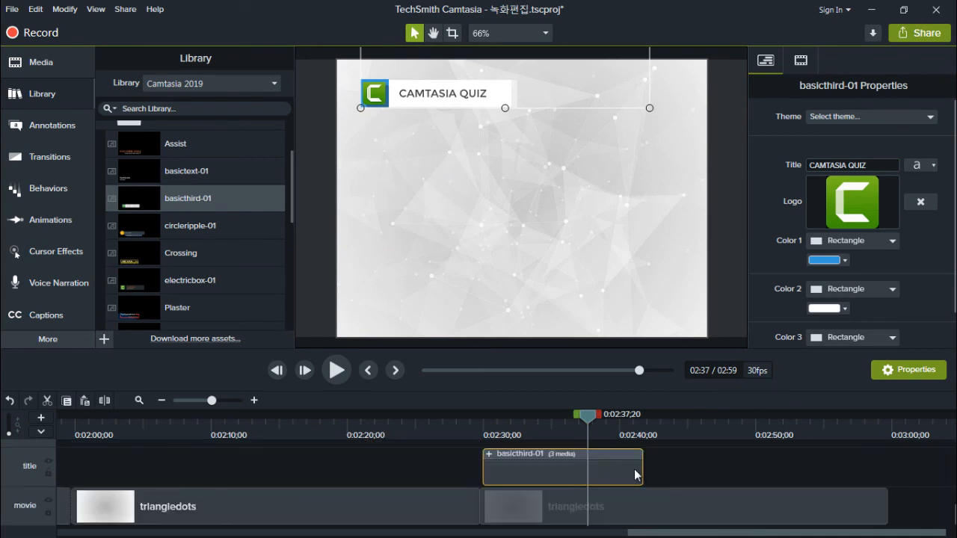
{"action": "left_click", "coordinate": [488, 456]}
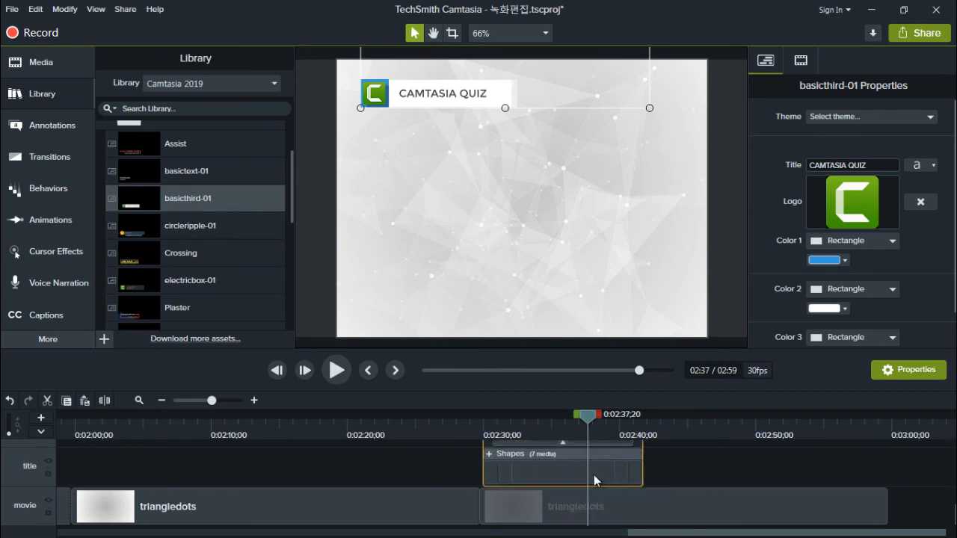
{"action": "double_click", "coordinate": [547, 468]}
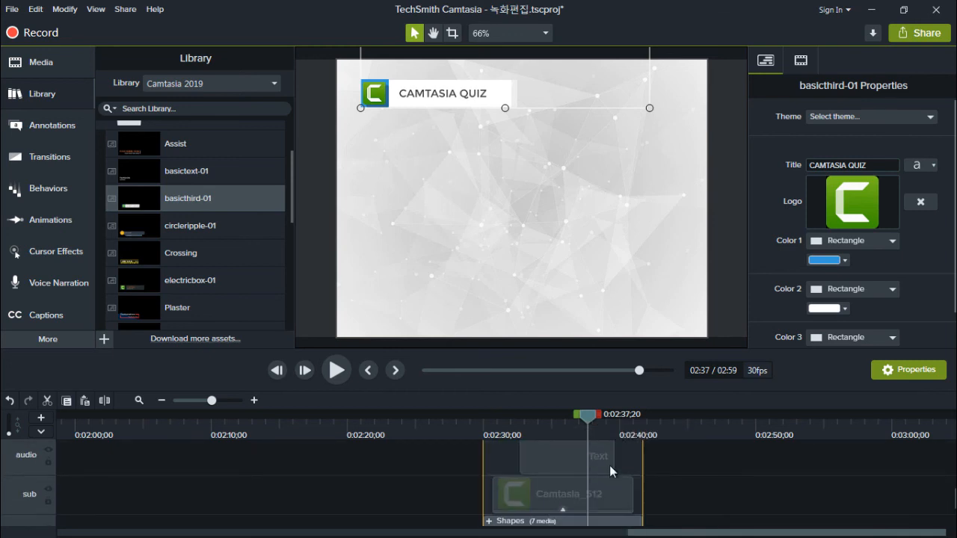
{"action": "left_click_drag", "start_coordinate": [614, 456], "coordinate": [641, 454]}
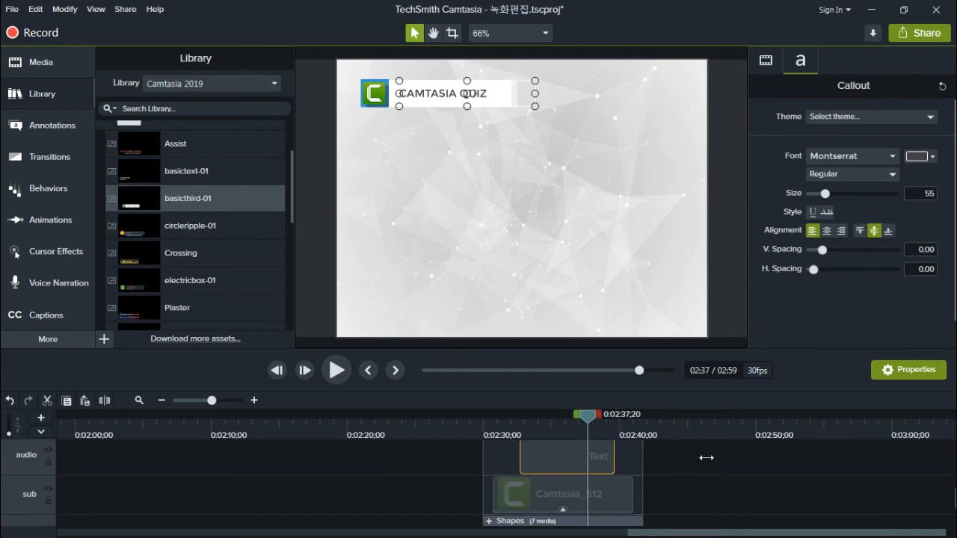
{"action": "left_click", "coordinate": [681, 478]}
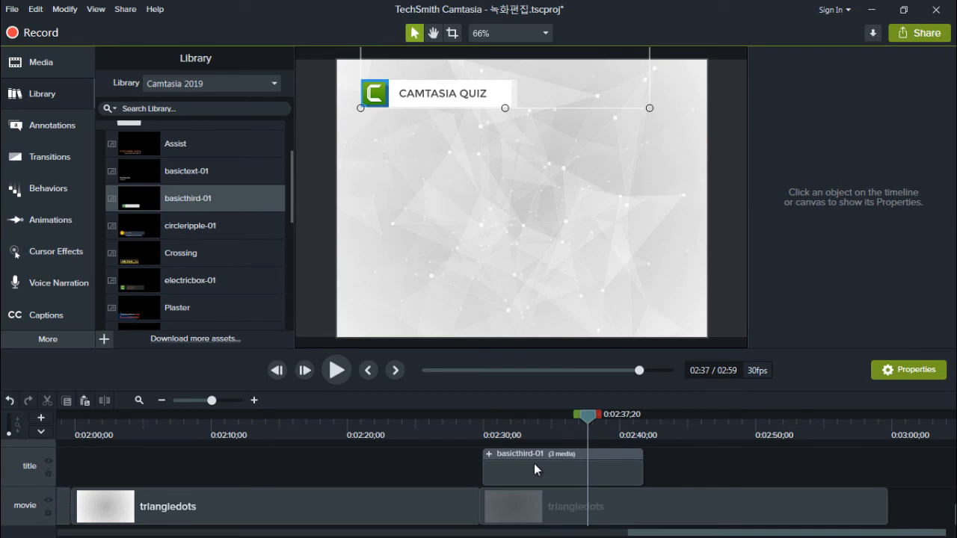
Ungroup the basicthird-01 lower third and extend its text, logo and Shapes layers to about the end of the second triangledots clip
{"action": "left_click", "coordinate": [534, 464]}
{"action": "right_click", "coordinate": [534, 463]}
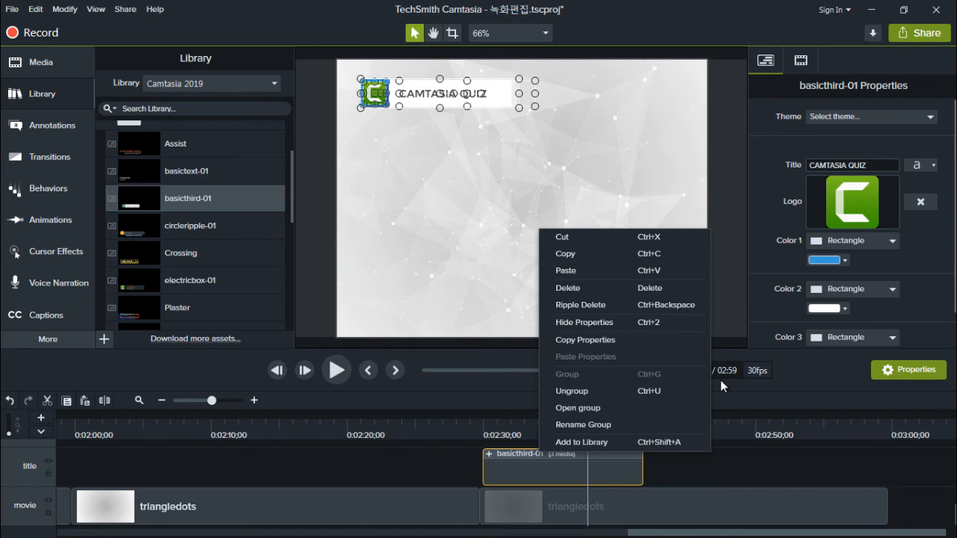
{"action": "left_click", "coordinate": [434, 106]}
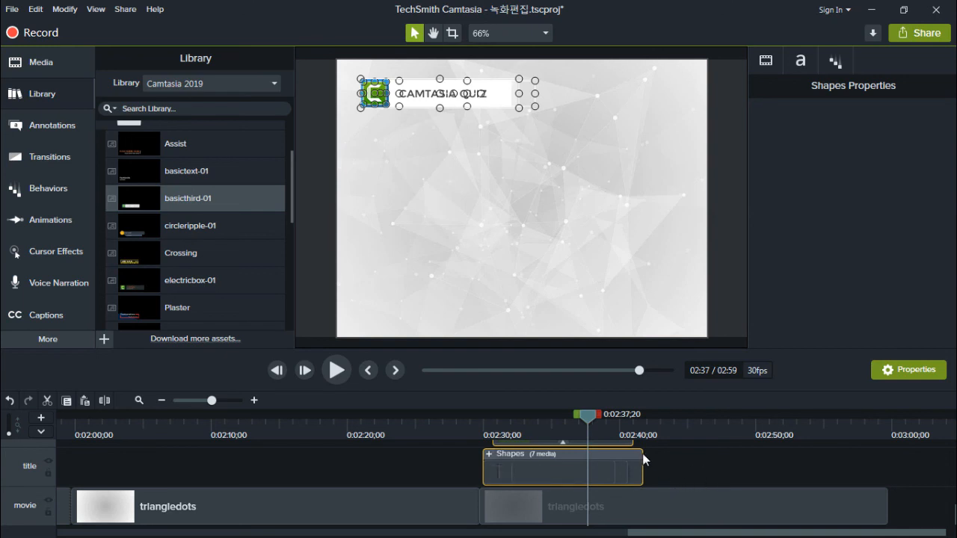
{"action": "left_click_drag", "start_coordinate": [794, 467], "coordinate": [889, 468]}
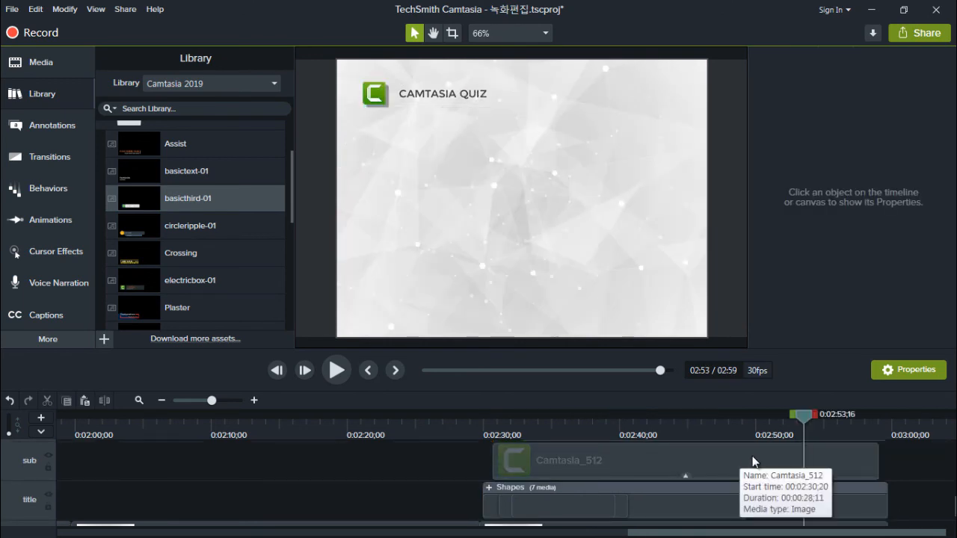
Check the extended Text clip and preview the lower third from 0:02:30;08 to 0:02:52;27
{"action": "scroll", "coordinate": [762, 462], "scroll_direction": "up", "scroll_amount": 2}
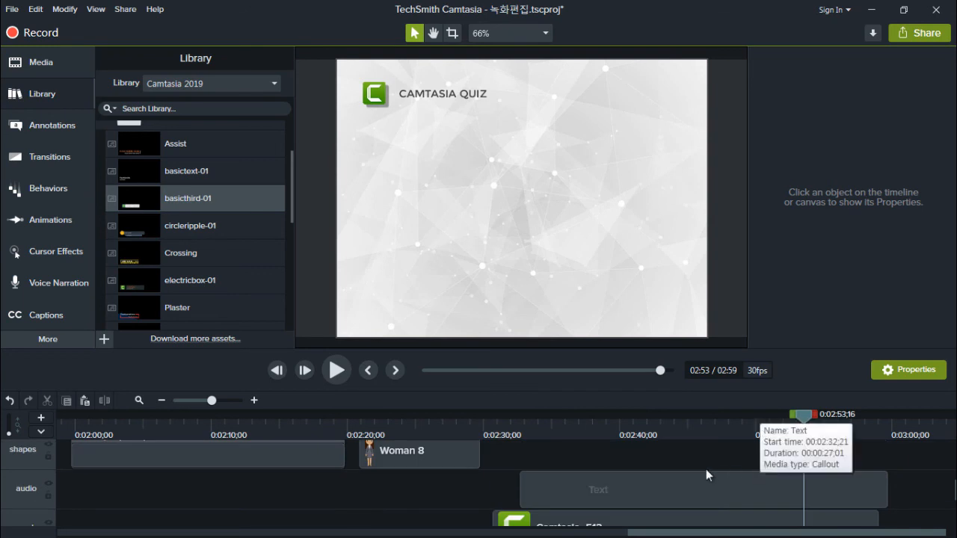
{"action": "left_click", "coordinate": [688, 490]}
{"action": "left_click_drag", "start_coordinate": [695, 491], "coordinate": [685, 490]}
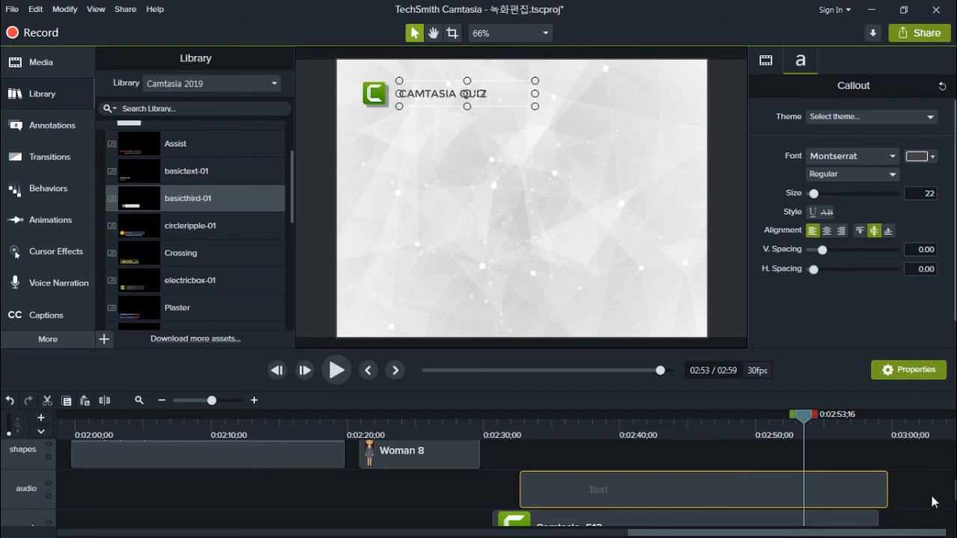
{"action": "left_click", "coordinate": [883, 484]}
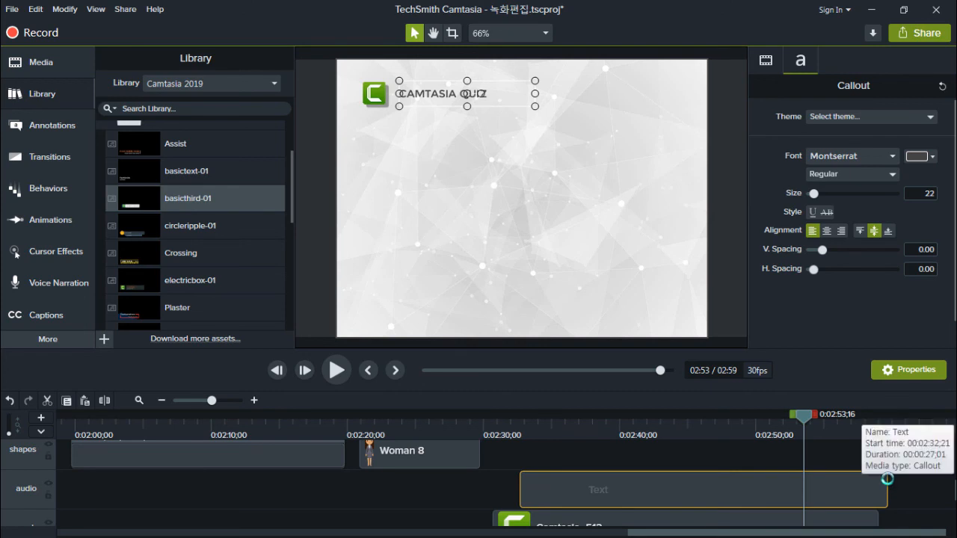
{"action": "left_click_drag", "start_coordinate": [887, 479], "coordinate": [875, 479]}
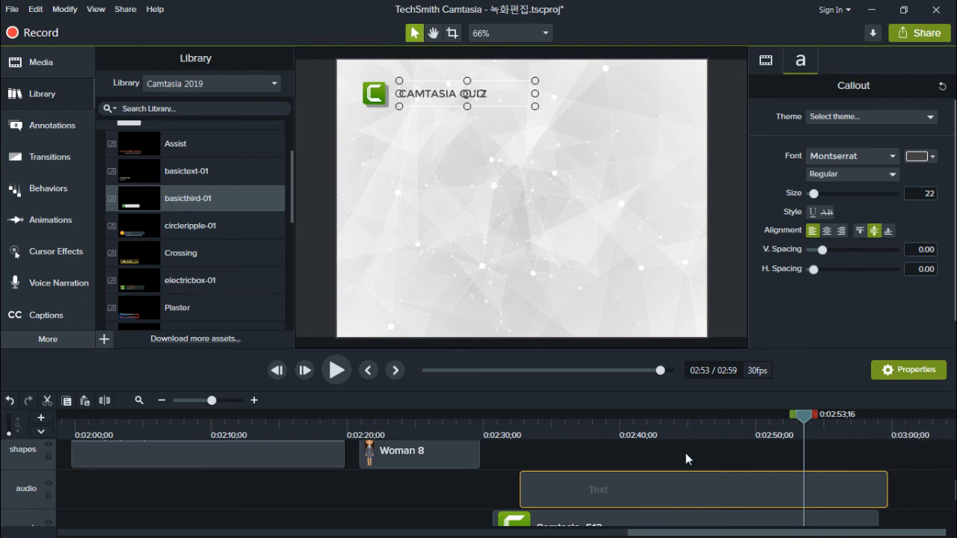
{"action": "left_click", "coordinate": [503, 429]}
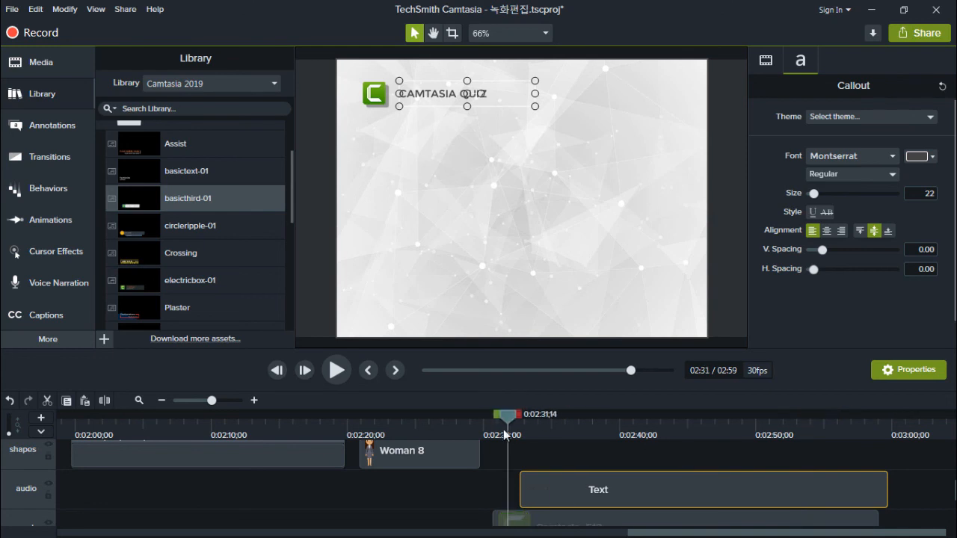
{"action": "left_click", "coordinate": [487, 420]}
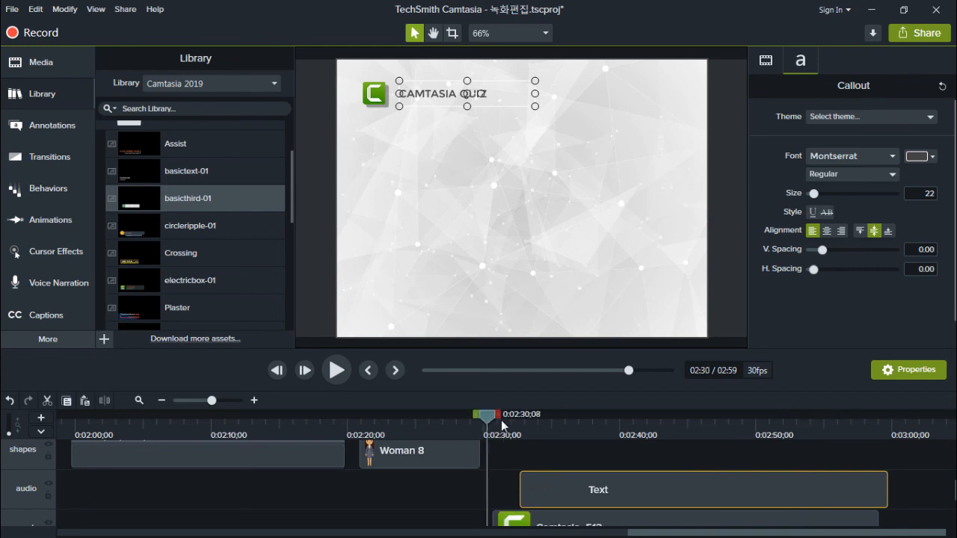
{"action": "left_click", "coordinate": [591, 433]}
{"action": "left_click_drag", "start_coordinate": [591, 433], "coordinate": [795, 452]}
{"action": "scroll", "coordinate": [737, 477], "scroll_direction": "down", "scroll_amount": 3}
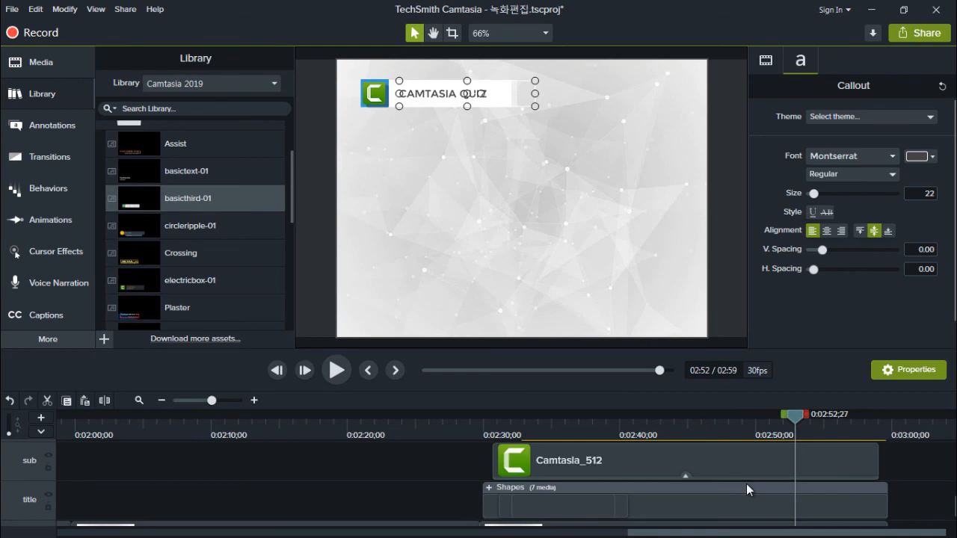
Expand the Shapes group and examine the end points and animations of the Shape clips inside it
{"action": "scroll", "coordinate": [746, 484], "scroll_direction": "down", "scroll_amount": 1}
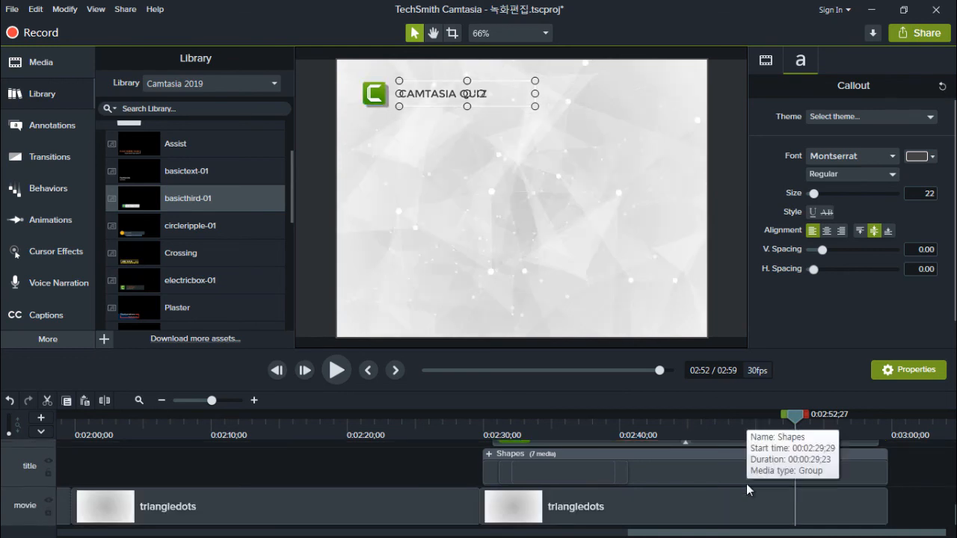
{"action": "left_click", "coordinate": [488, 454]}
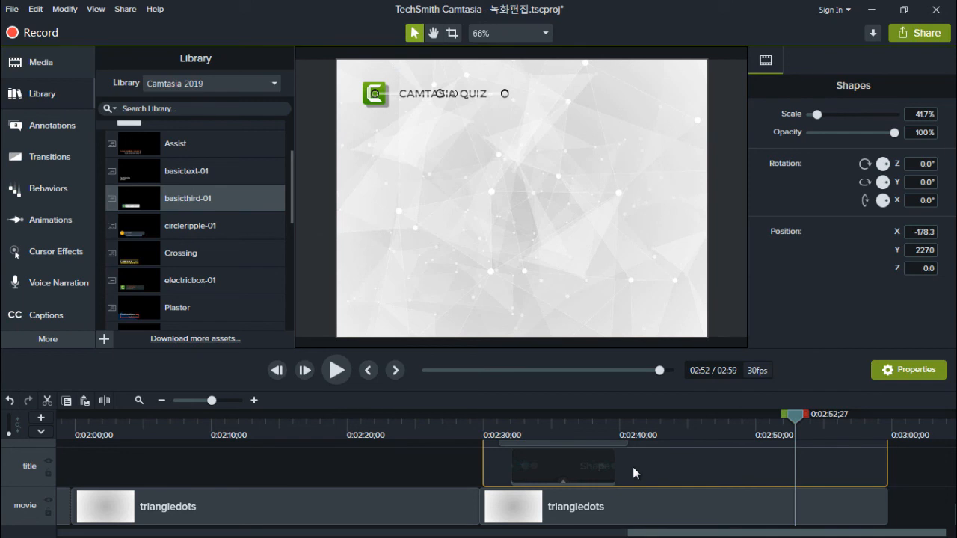
{"action": "scroll", "coordinate": [633, 473], "scroll_direction": "up", "scroll_amount": 3}
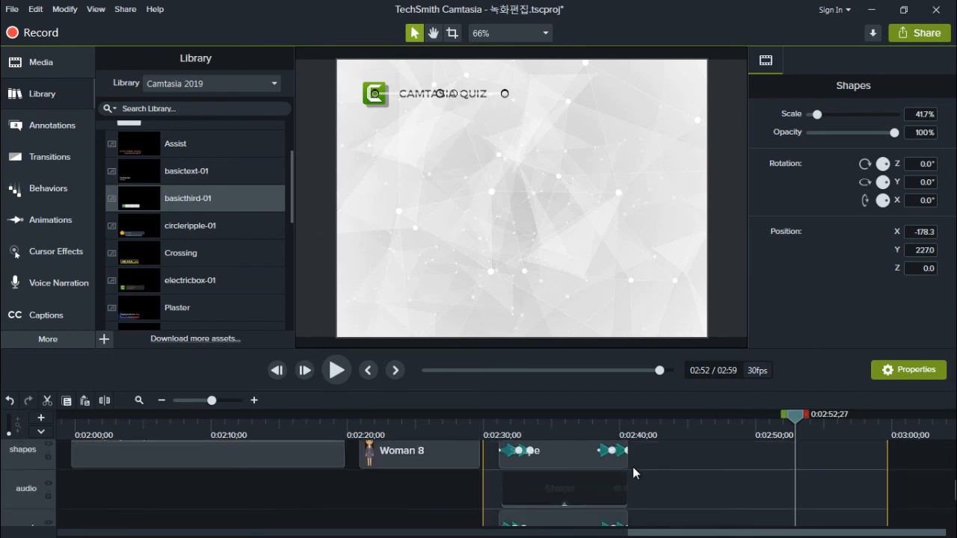
{"action": "scroll", "coordinate": [633, 474], "scroll_direction": "up", "scroll_amount": 1}
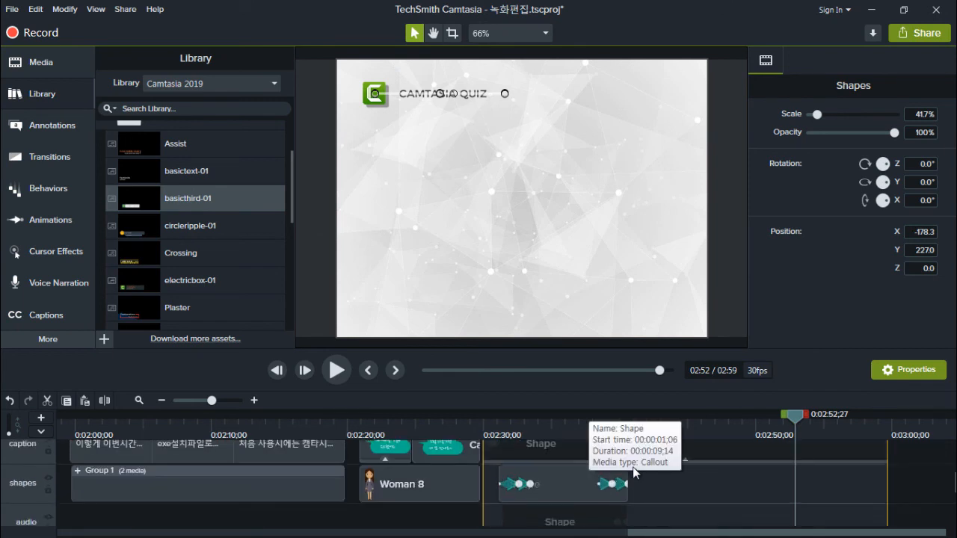
{"action": "scroll", "coordinate": [633, 473], "scroll_direction": "up", "scroll_amount": 1}
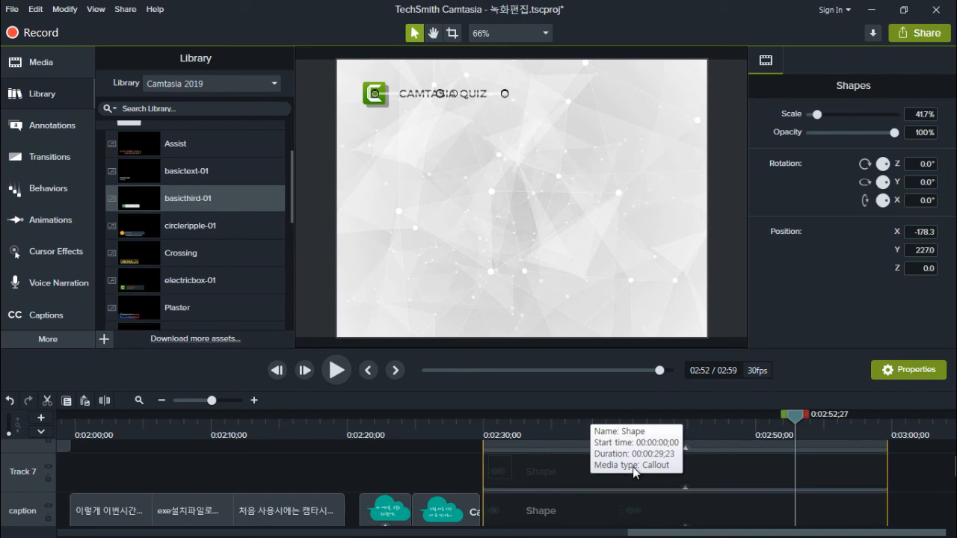
{"action": "scroll", "coordinate": [633, 473], "scroll_direction": "down", "scroll_amount": 2}
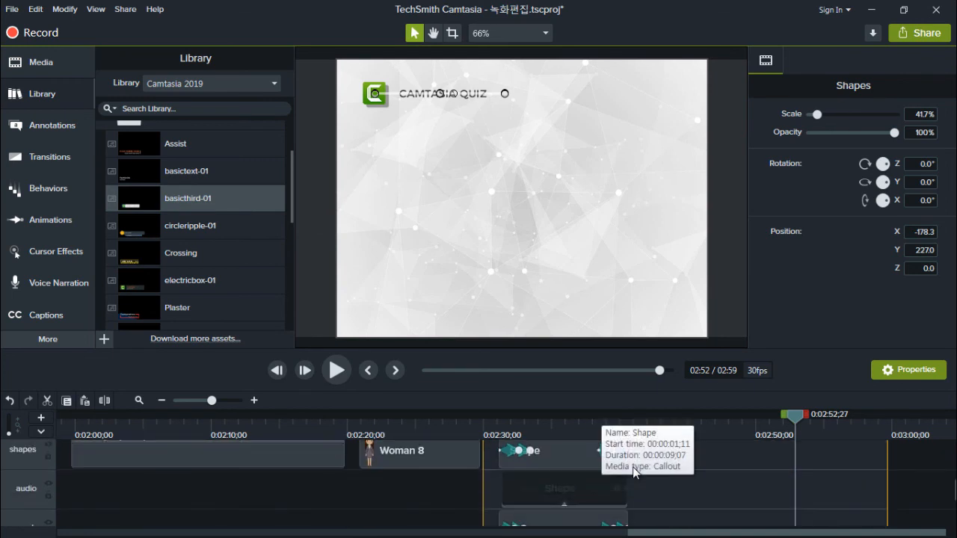
{"action": "left_click", "coordinate": [634, 474]}
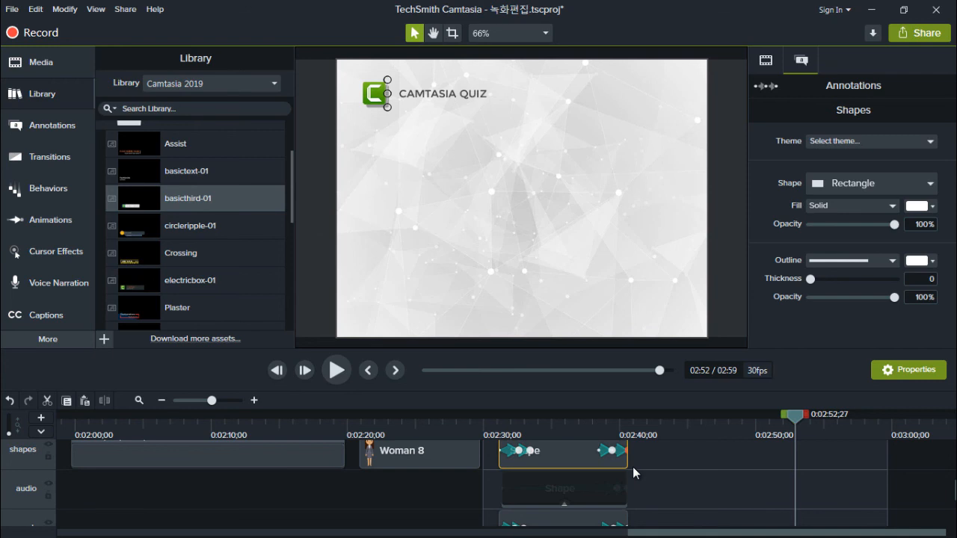
{"action": "key", "text": "Tab"}
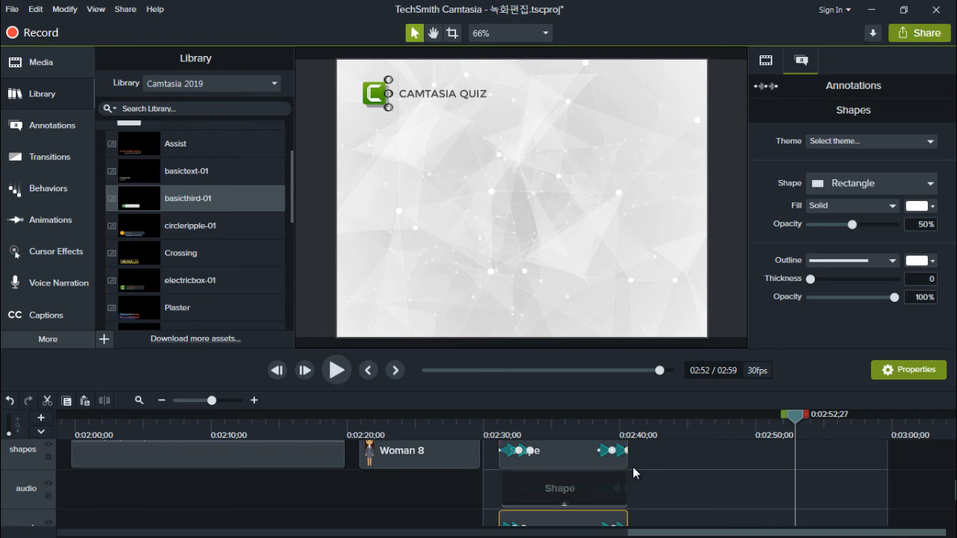
{"action": "scroll", "coordinate": [633, 473], "scroll_direction": "up", "scroll_amount": 5}
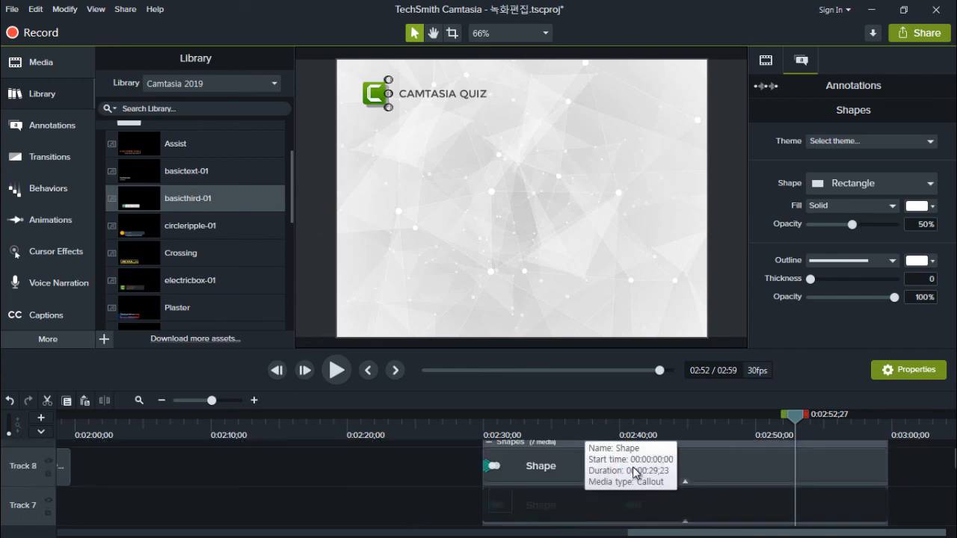
{"action": "scroll", "coordinate": [633, 473], "scroll_direction": "up", "scroll_amount": 1}
{"action": "scroll", "coordinate": [634, 473], "scroll_direction": "down", "scroll_amount": 1}
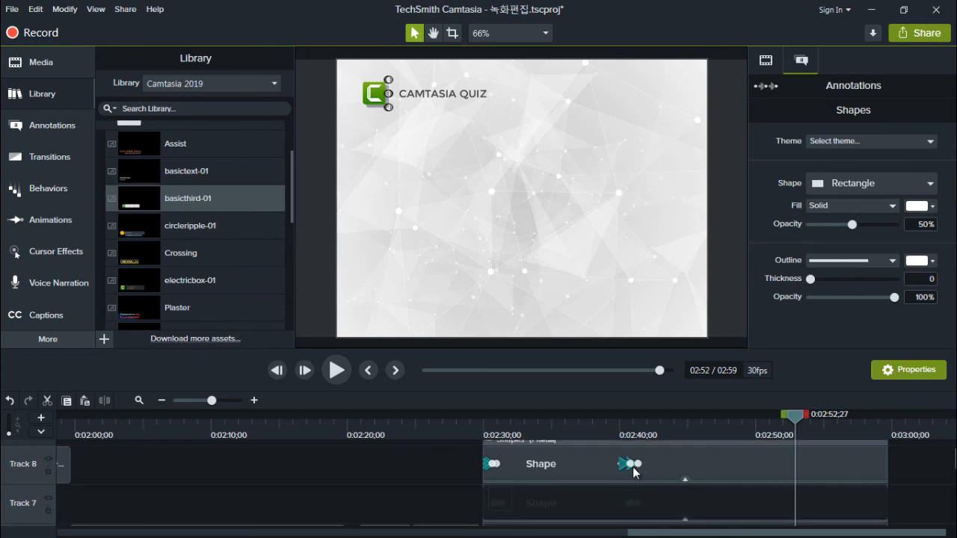
{"action": "scroll", "coordinate": [633, 474], "scroll_direction": "down", "scroll_amount": 5}
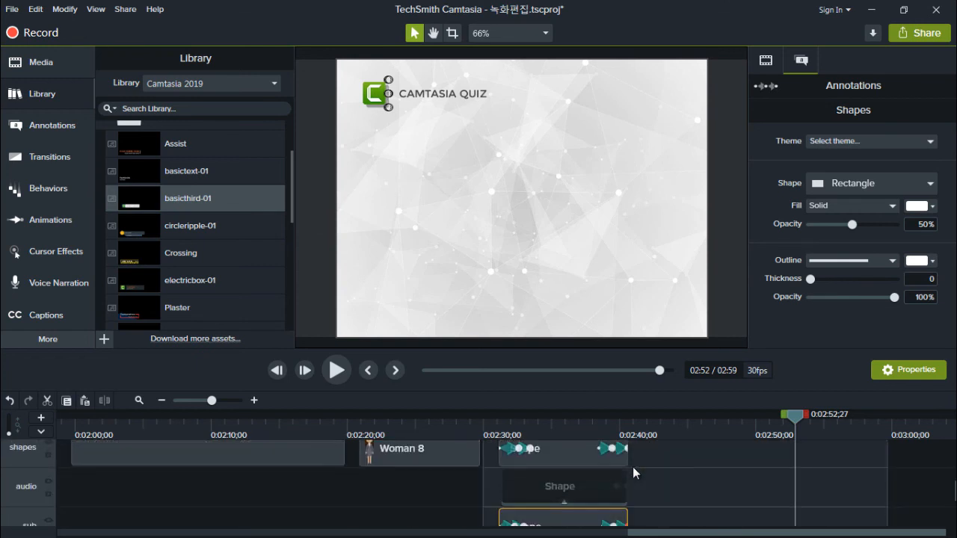
Extend the two short animated Shape clips on the shapes and sub tracks inside the Shapes group past 0:02:40;19
{"action": "left_click_drag", "start_coordinate": [628, 456], "coordinate": [628, 468]}
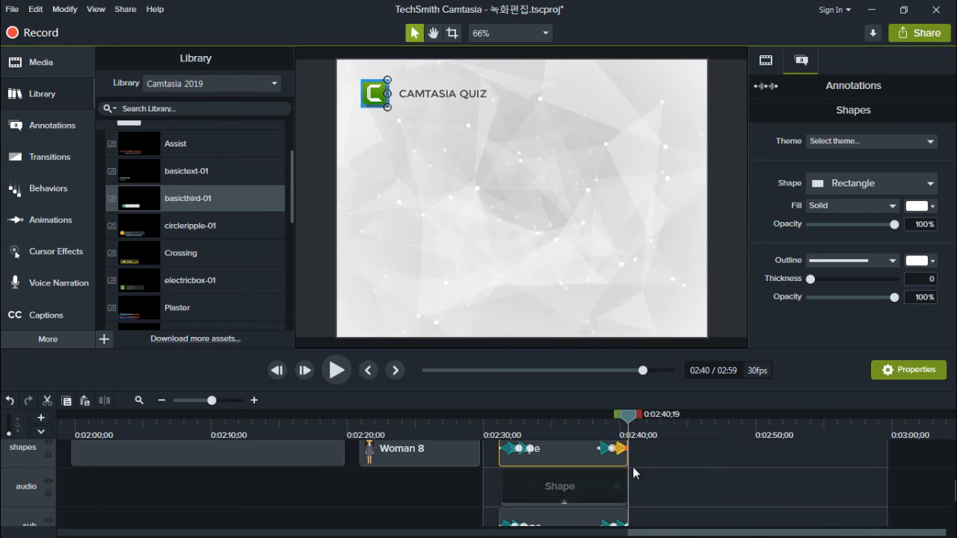
{"action": "left_click_drag", "start_coordinate": [633, 467], "coordinate": [719, 467]}
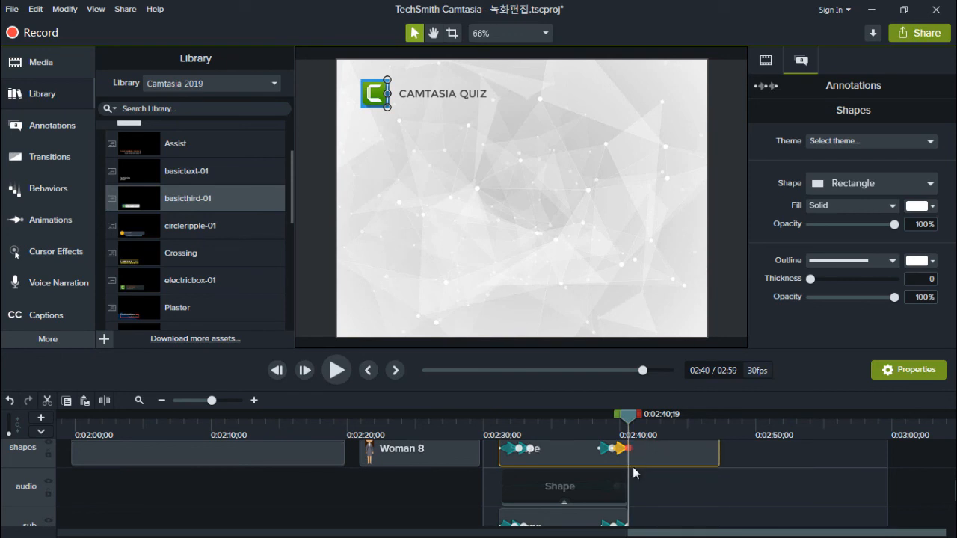
{"action": "left_click", "coordinate": [625, 517]}
{"action": "left_click_drag", "start_coordinate": [633, 468], "coordinate": [719, 467]}
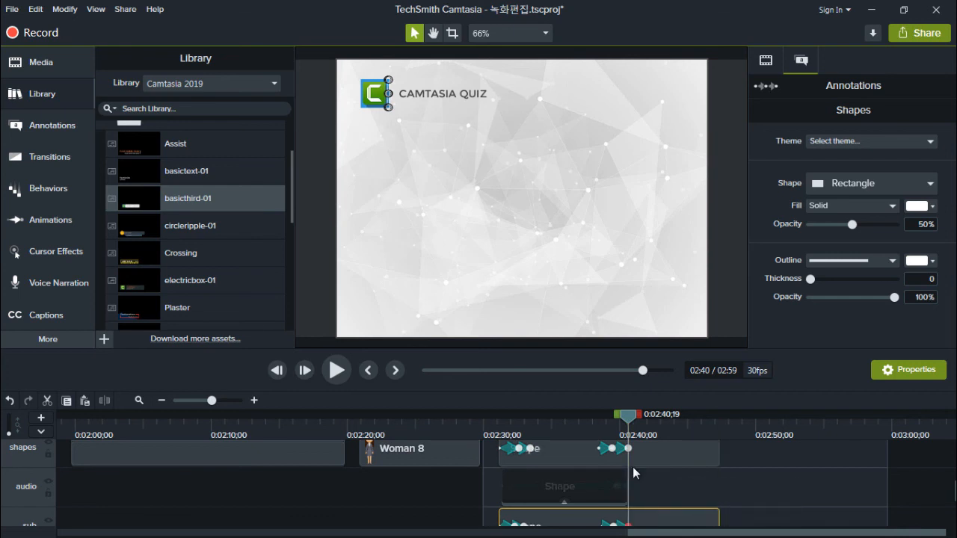
Return the playhead to 0:02:29;28 and add a timeline quiz there from Interactivity
{"action": "key", "text": "ctrl+g"}
{"action": "key", "text": "ctrl+"}
{"action": "key", "text": "ctrl+"}
{"action": "key", "text": "ctrl+"}
{"action": "key", "text": "ctrl+"}
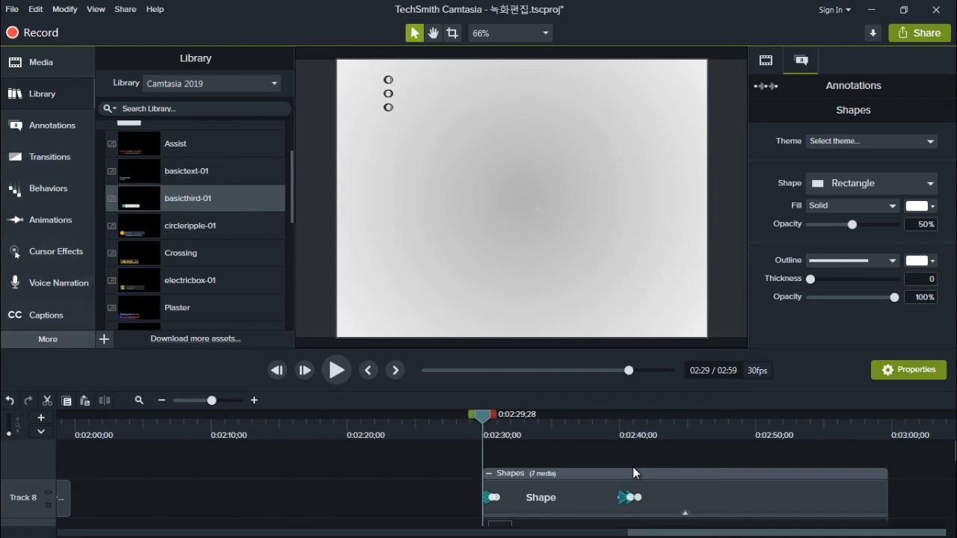
{"action": "left_click", "coordinate": [48, 339]}
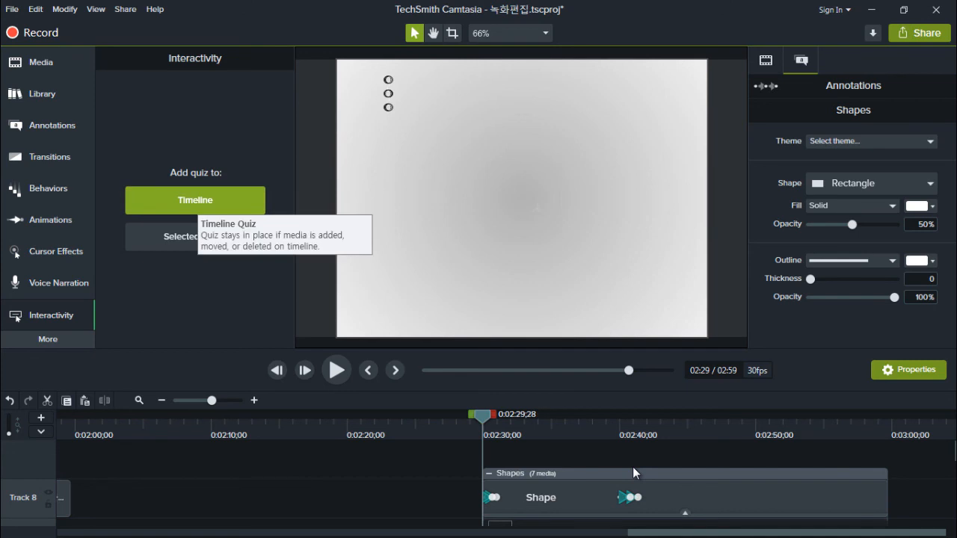
{"action": "key", "text": "shift+q"}
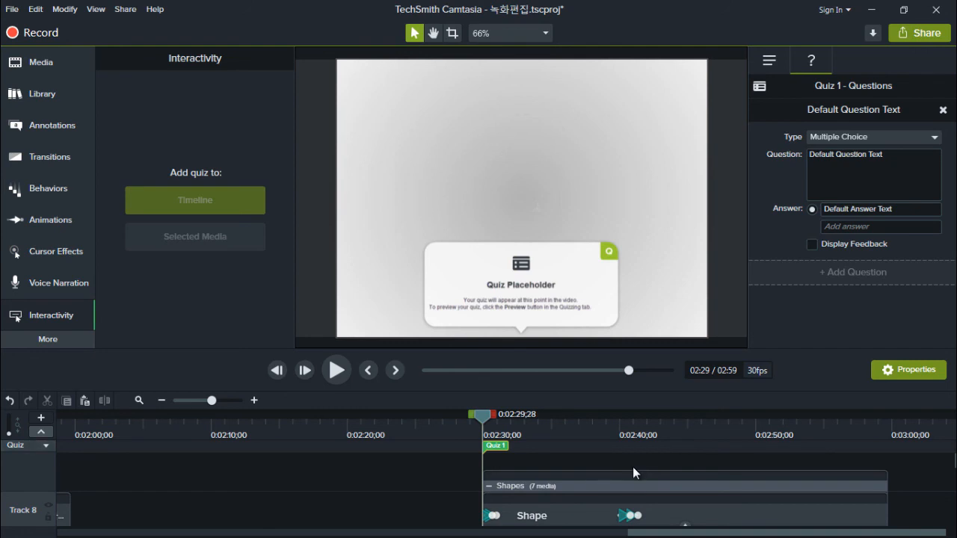
Move the playhead back and forth around the Quiz 1 marker to examine the frames between 0:02:29;26 and 0:02:30;08
{"action": "key", "text": "period"}
{"action": "key", "text": "period"}
{"action": "key", "text": "period"}
{"action": "key", "text": "period"}
{"action": "key", "text": "period"}
{"action": "key", "text": "period"}
{"action": "key", "text": "period"}
{"action": "key", "text": "comma"}
{"action": "key", "text": "comma"}
{"action": "key", "text": "comma"}
{"action": "key", "text": "comma"}
{"action": "key", "text": "comma"}
{"action": "key", "text": "comma"}
{"action": "key", "text": "comma"}
{"action": "key", "text": "comma"}
{"action": "key", "text": "comma"}
{"action": "key", "text": "comma"}
{"action": "key", "text": "comma"}
{"action": "key", "text": "period"}
{"action": "key", "text": "period"}
{"action": "key", "text": "period"}
{"action": "key", "text": "period"}
{"action": "key", "text": "period"}
{"action": "key", "text": "period"}
{"action": "key", "text": "period"}
{"action": "key", "text": "period"}
{"action": "key", "text": "period"}
{"action": "key", "text": "period"}
{"action": "key", "text": "period"}
{"action": "key", "text": "period"}
{"action": "key", "text": "period"}
{"action": "key", "text": "period"}
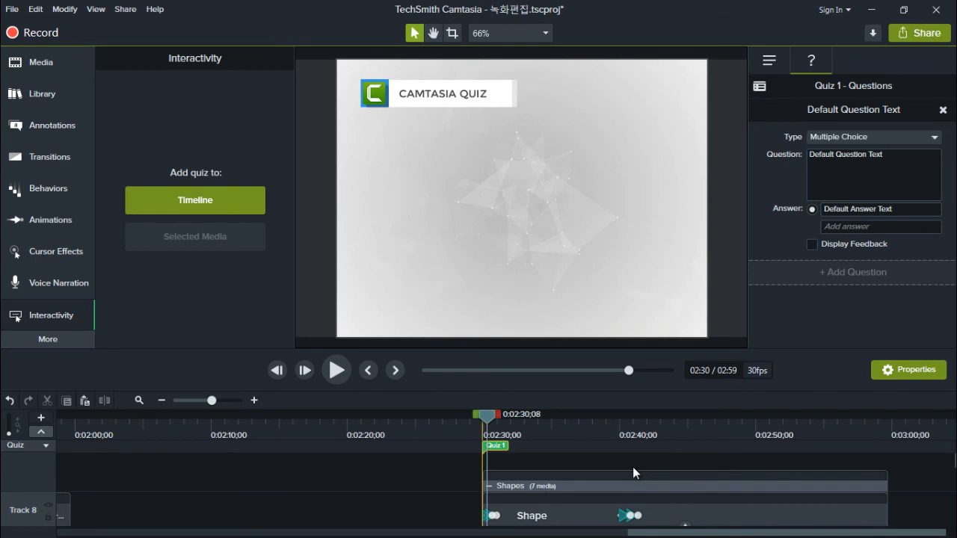
{"action": "key", "text": "comma"}
{"action": "key", "text": "comma"}
{"action": "key", "text": "comma"}
{"action": "key", "text": "comma"}
{"action": "key", "text": "comma"}
{"action": "key", "text": "comma"}
{"action": "key", "text": "comma"}
{"action": "key", "text": "comma"}
{"action": "key", "text": "comma"}
{"action": "key", "text": "comma"}
{"action": "key", "text": "comma"}
{"action": "key", "text": "comma"}
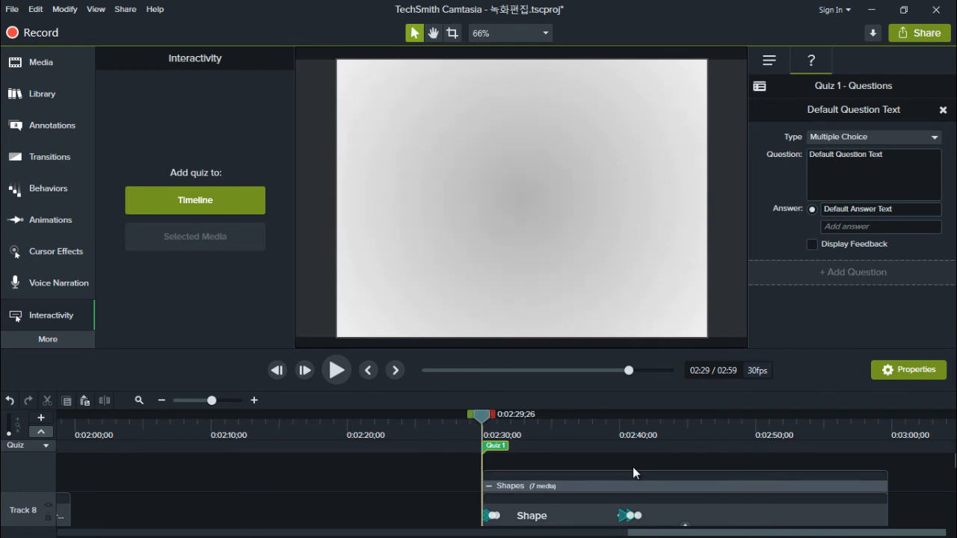